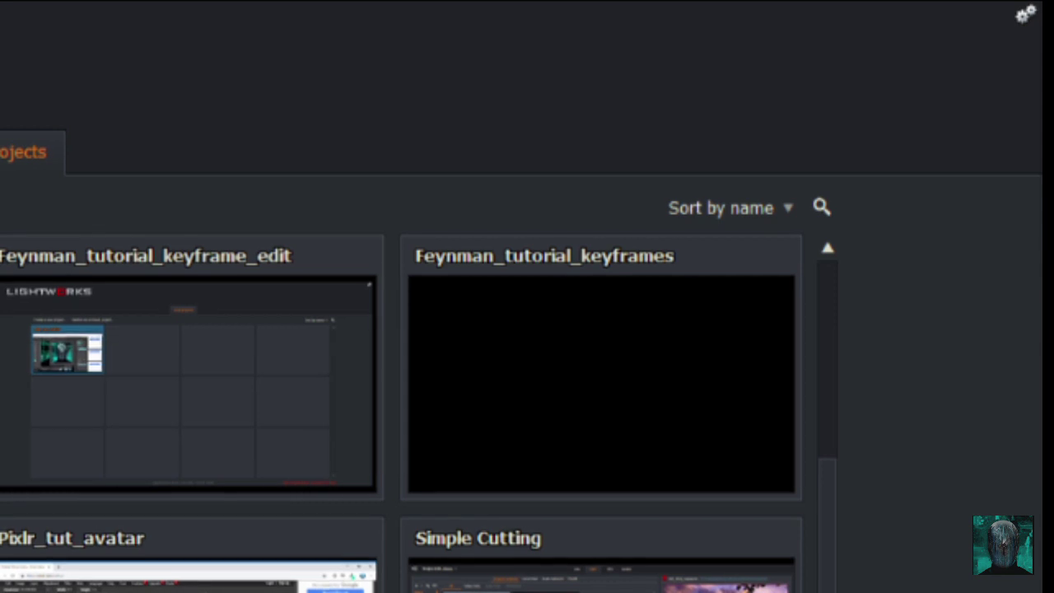
# In the settings menu, collapse Project Spaces, Hardware, Licensing and Information, keeping User Interface expanded
pyautogui.click(1026, 19)
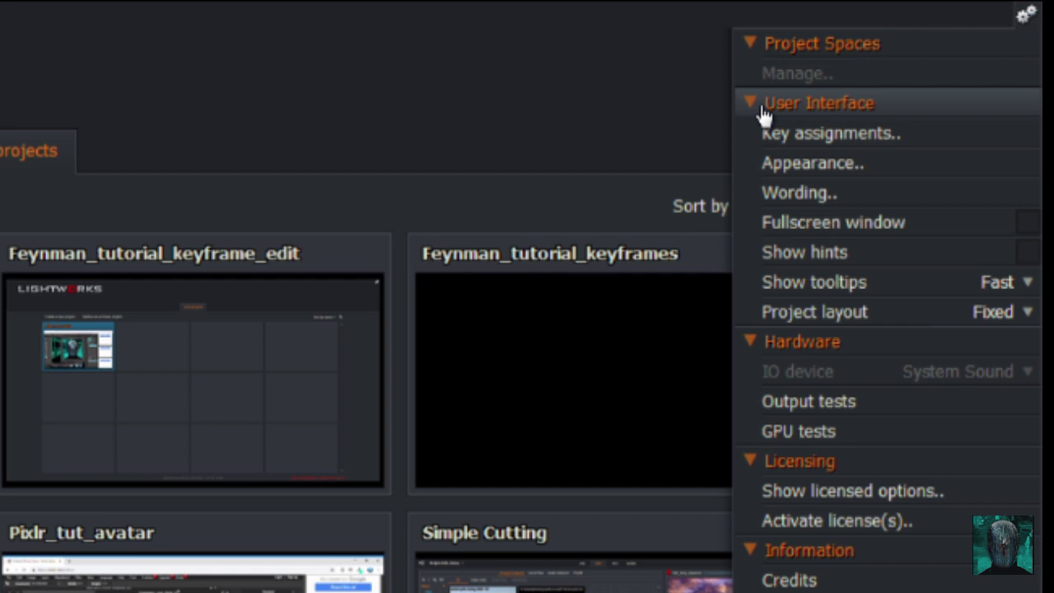
pyautogui.click(770, 47)
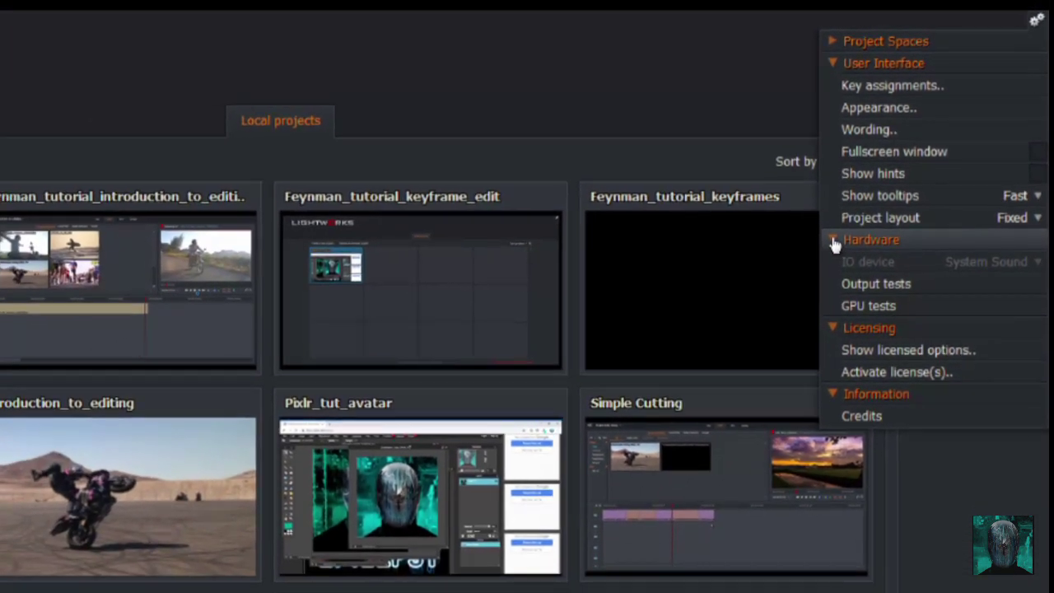
pyautogui.click(819, 252)
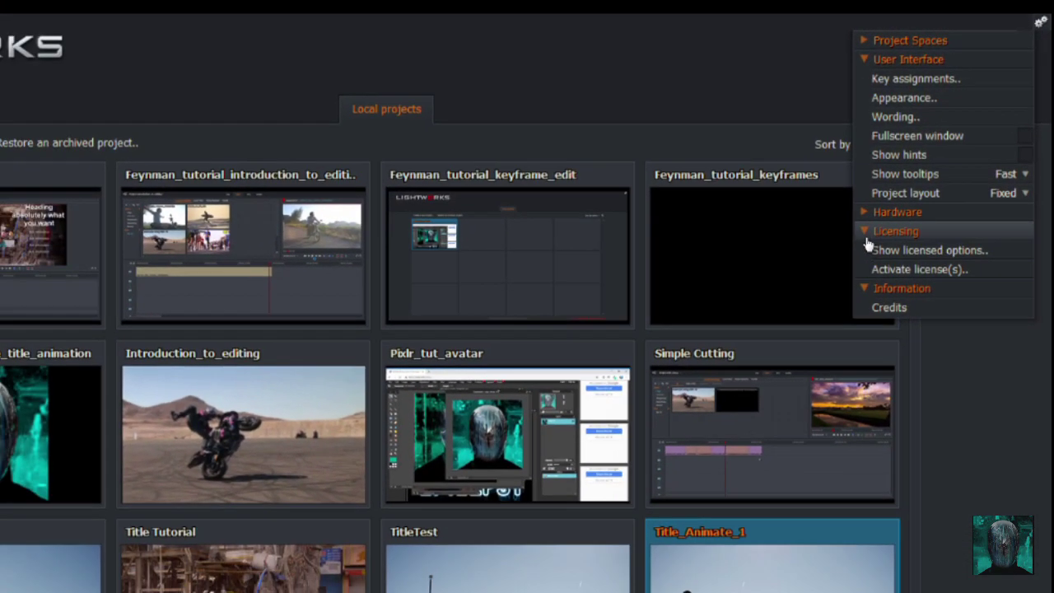
pyautogui.click(818, 278)
pyautogui.click(880, 233)
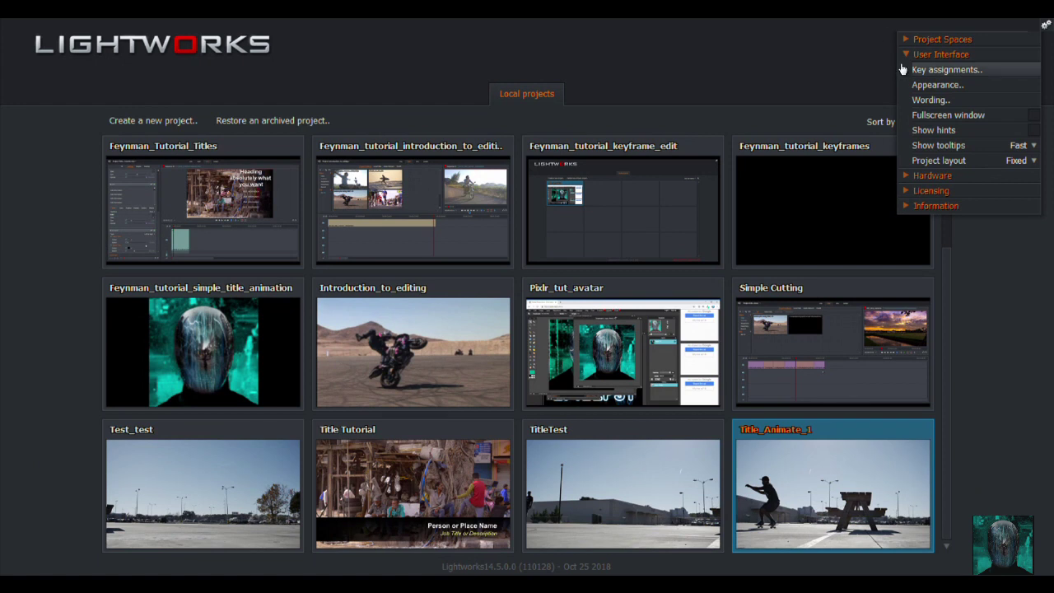
pyautogui.click(904, 55)
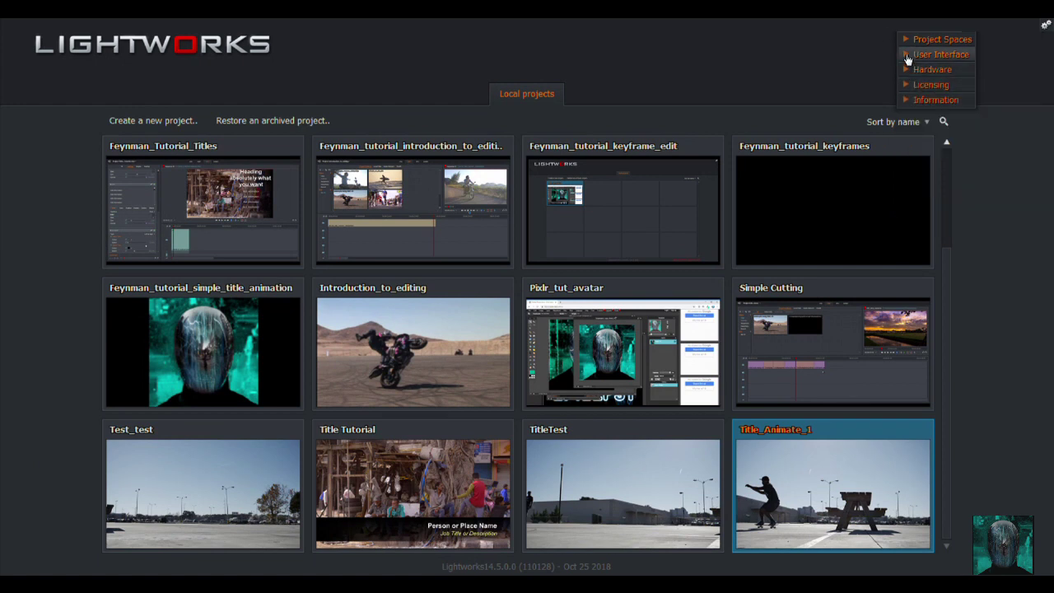
pyautogui.click(908, 55)
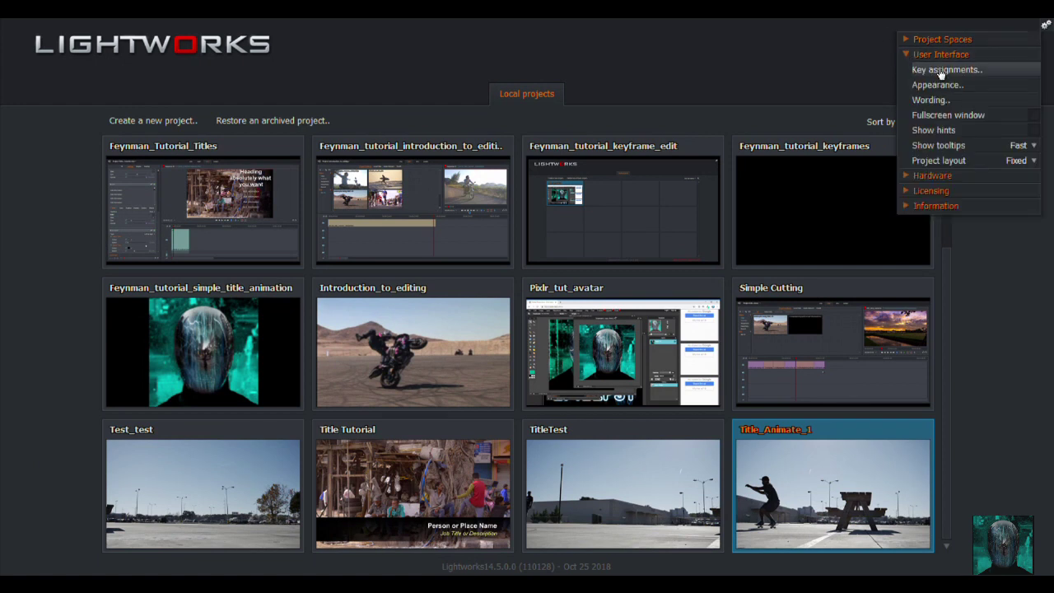
# Open the Key assignments list and scroll down to Global Commands
pyautogui.click(938, 70)
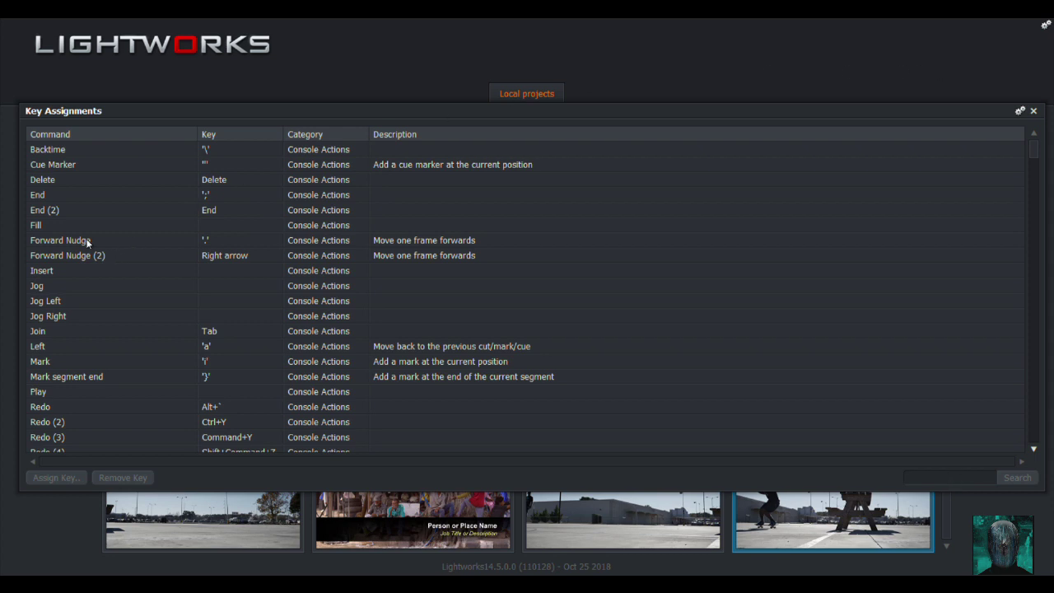
pyautogui.scroll(-3, 88, 241)
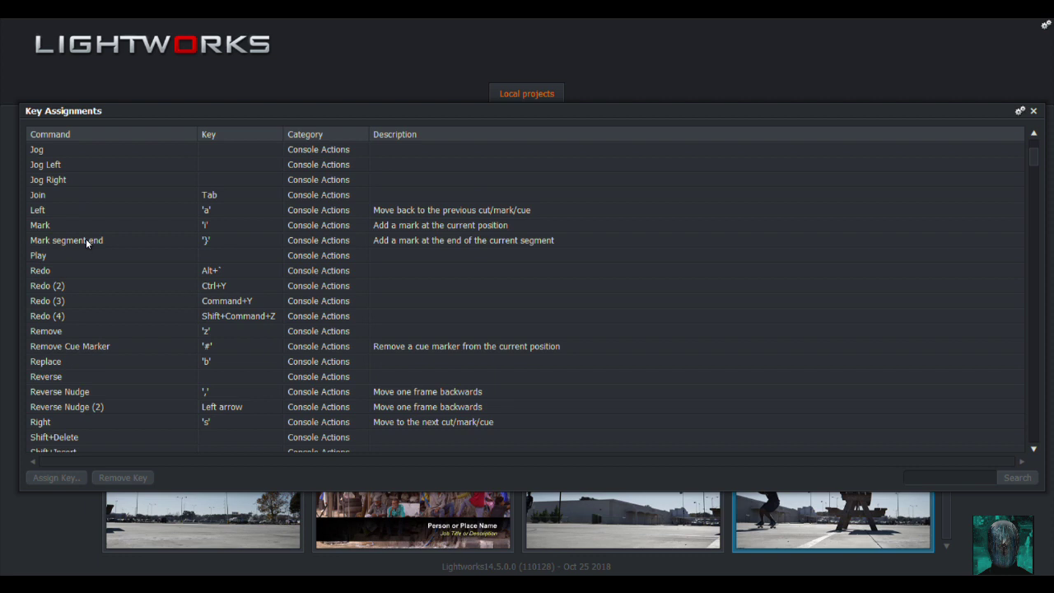
pyautogui.scroll(-5, 85, 239)
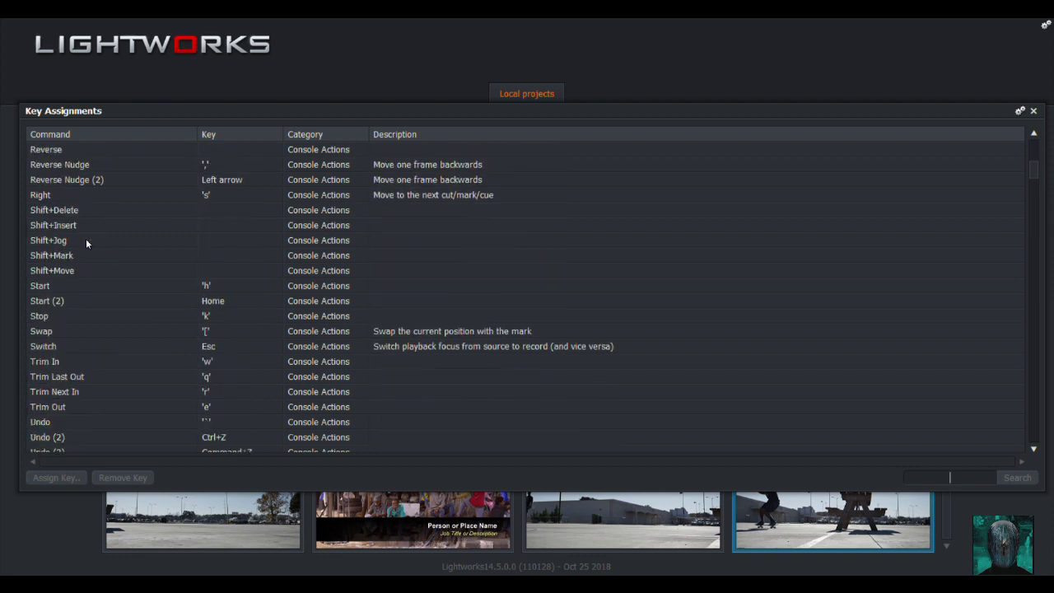
pyautogui.scroll(-6, 86, 238)
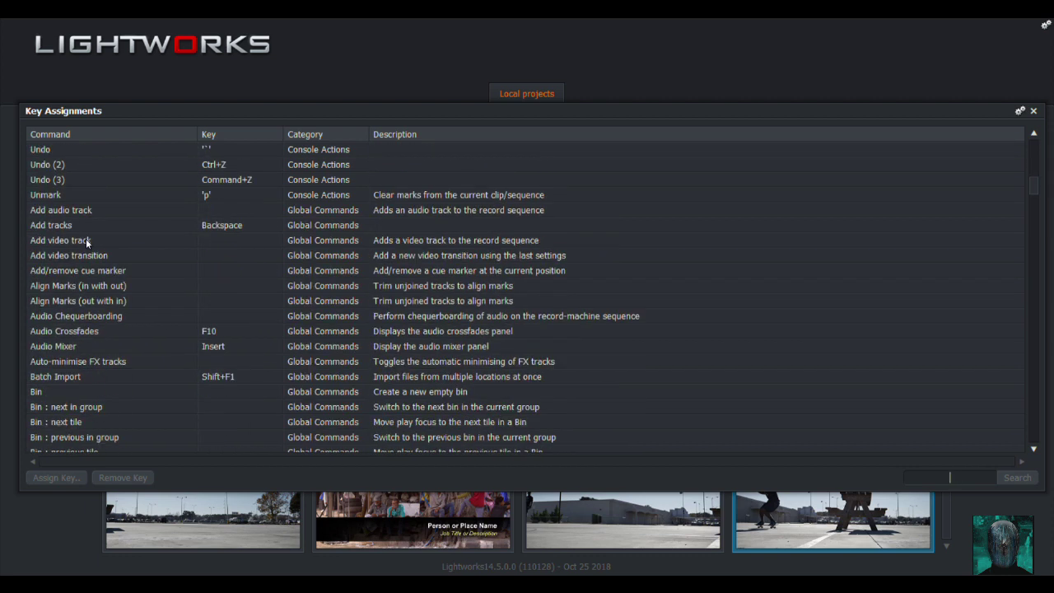
pyautogui.scroll(-9, 85, 240)
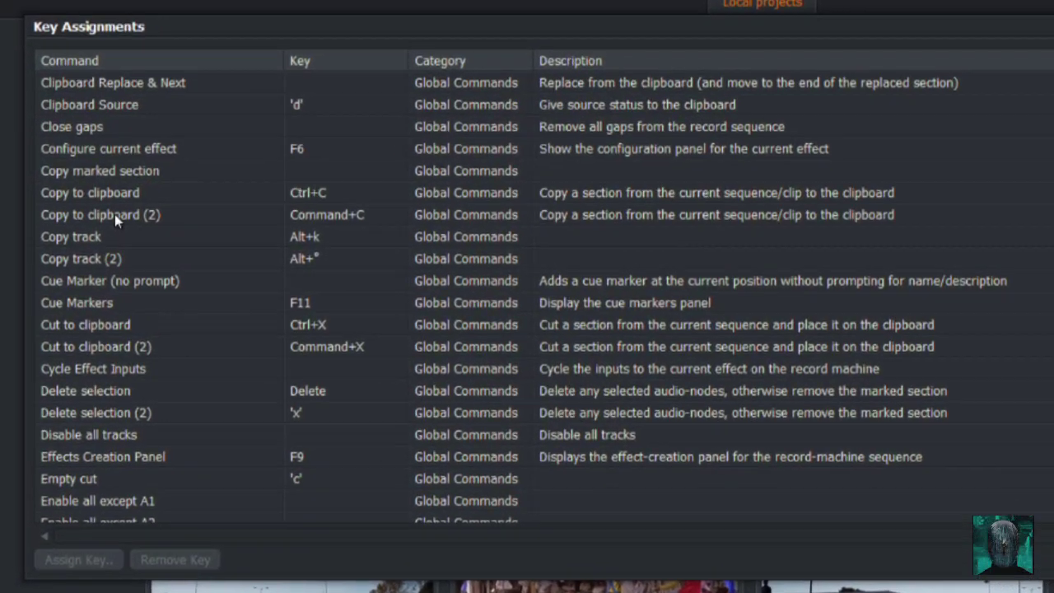
pyautogui.scroll(-11, 114, 214)
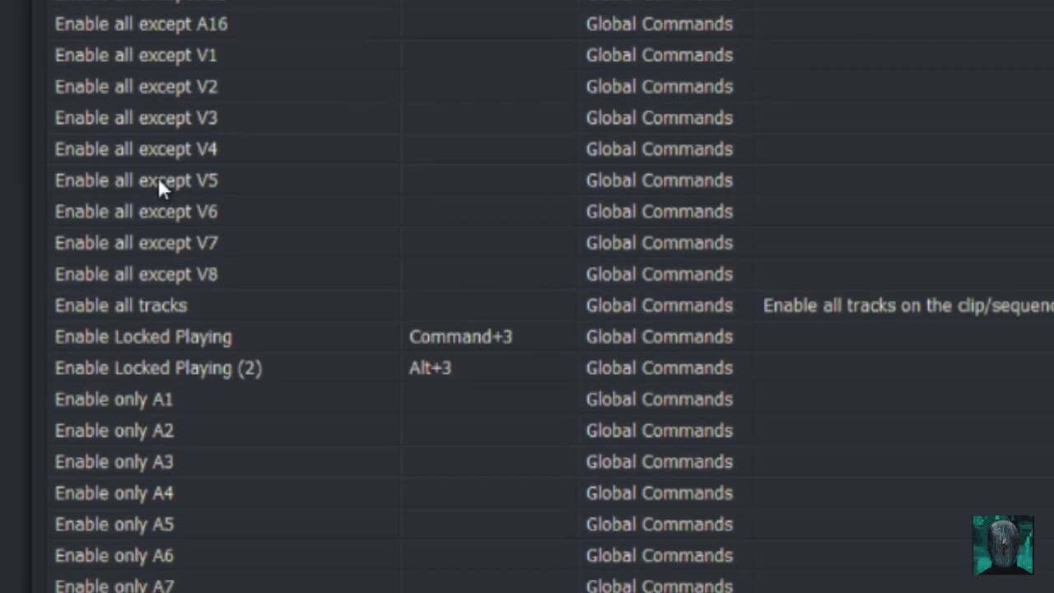
pyautogui.scroll(-10, 161, 188)
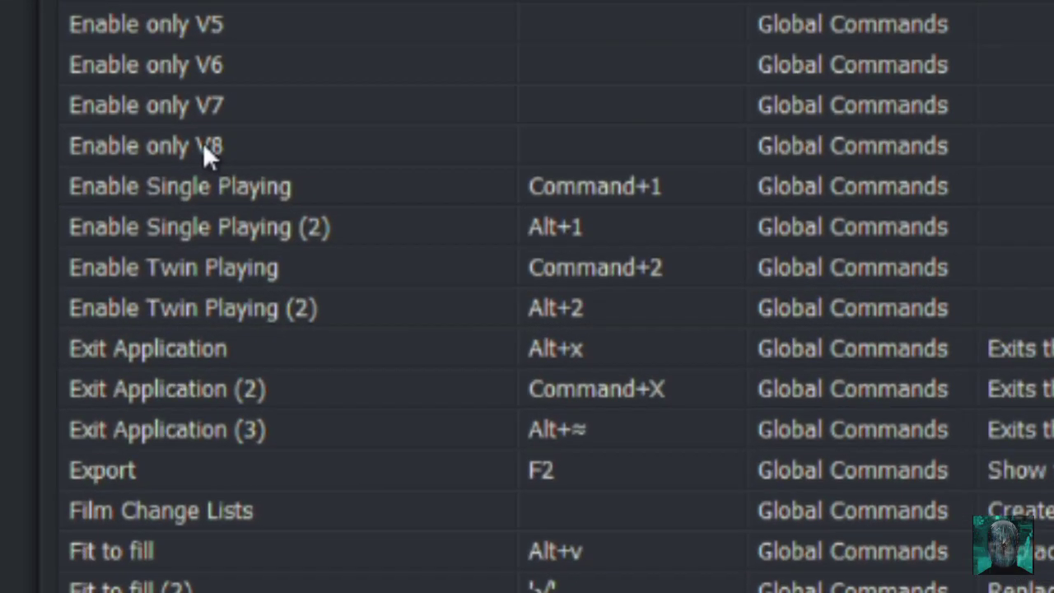
pyautogui.scroll(-3, 203, 133)
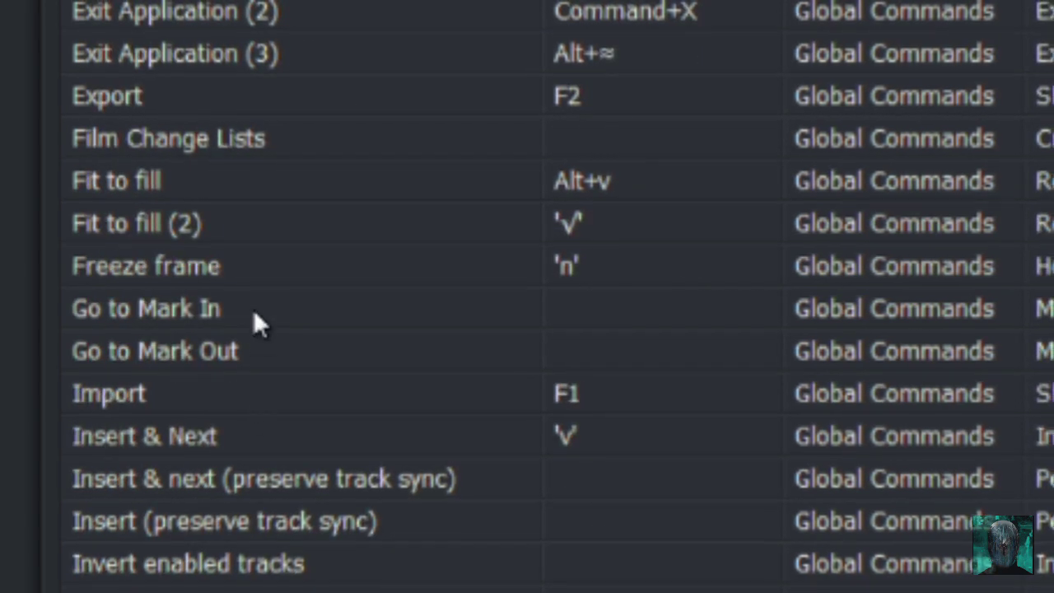
# Select the Freeze frame command, bound to 'n'
pyautogui.click(260, 274)
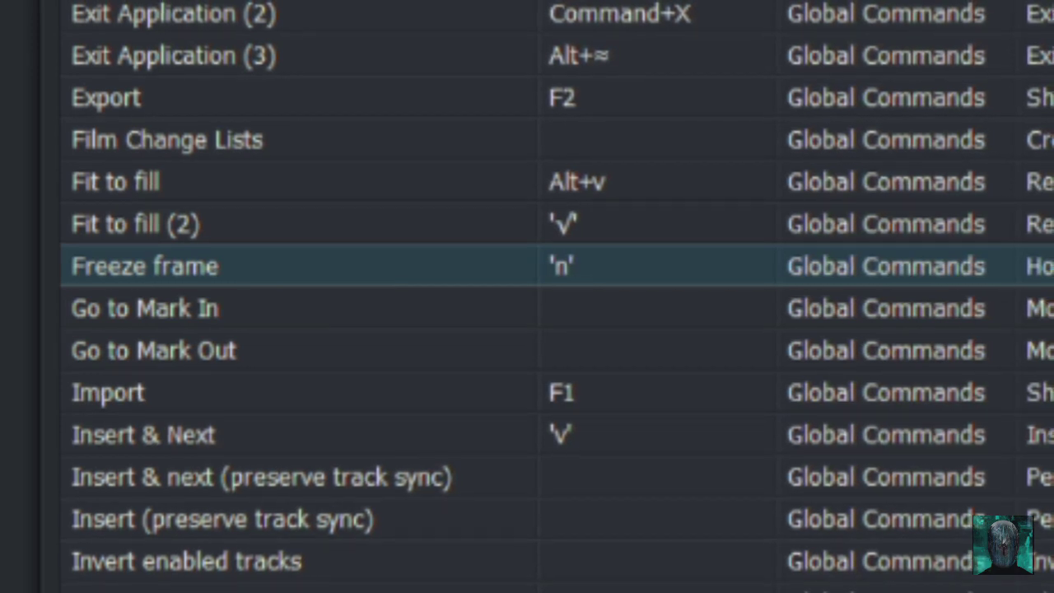
pyautogui.scroll(5, 527, 296)
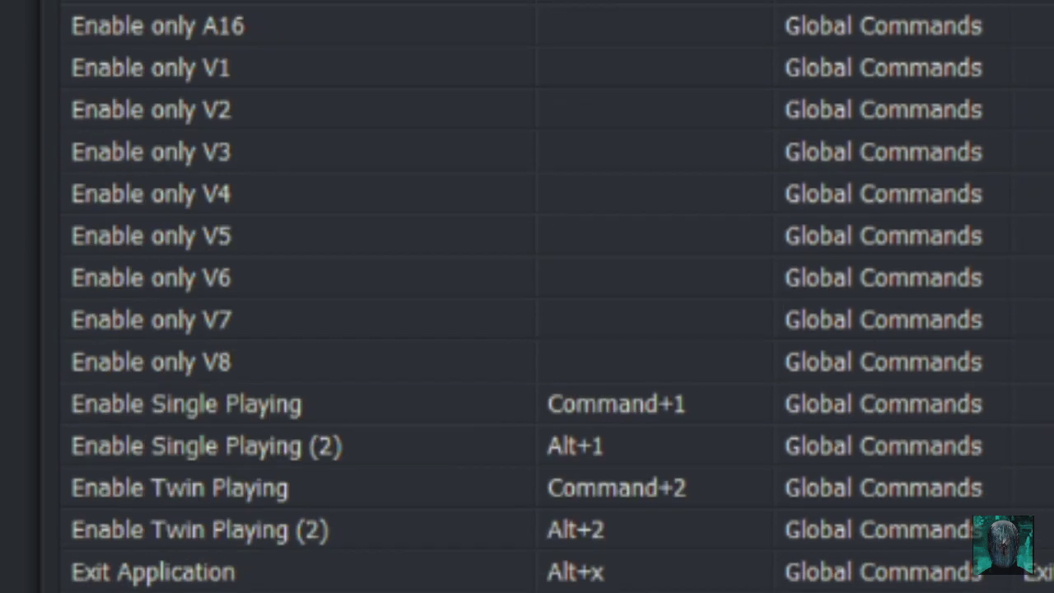
pyautogui.scroll(8, 527, 297)
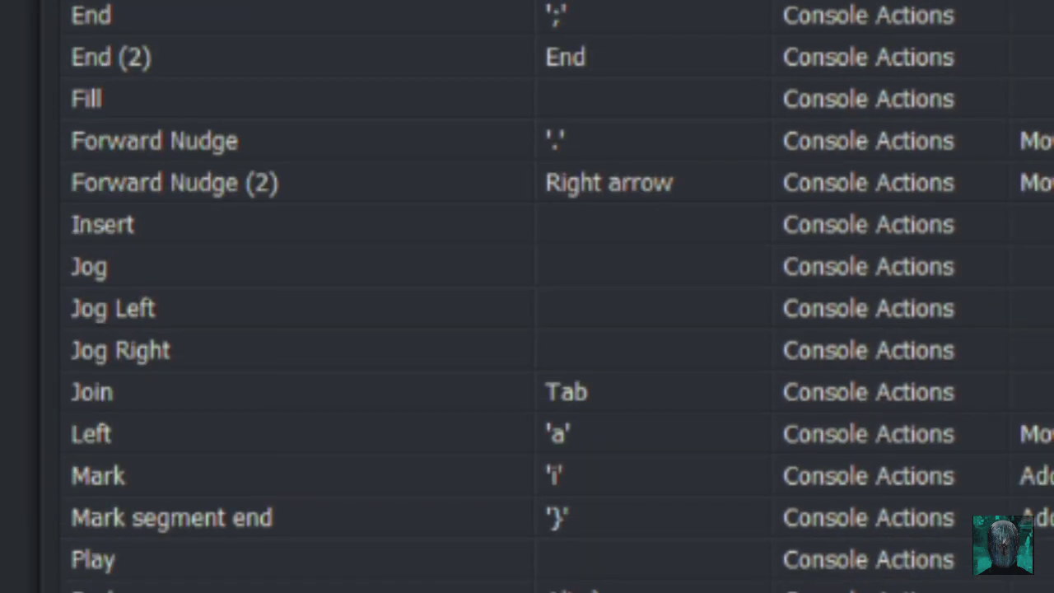
pyautogui.scroll(-20, 527, 296)
pyautogui.scroll(3, 527, 296)
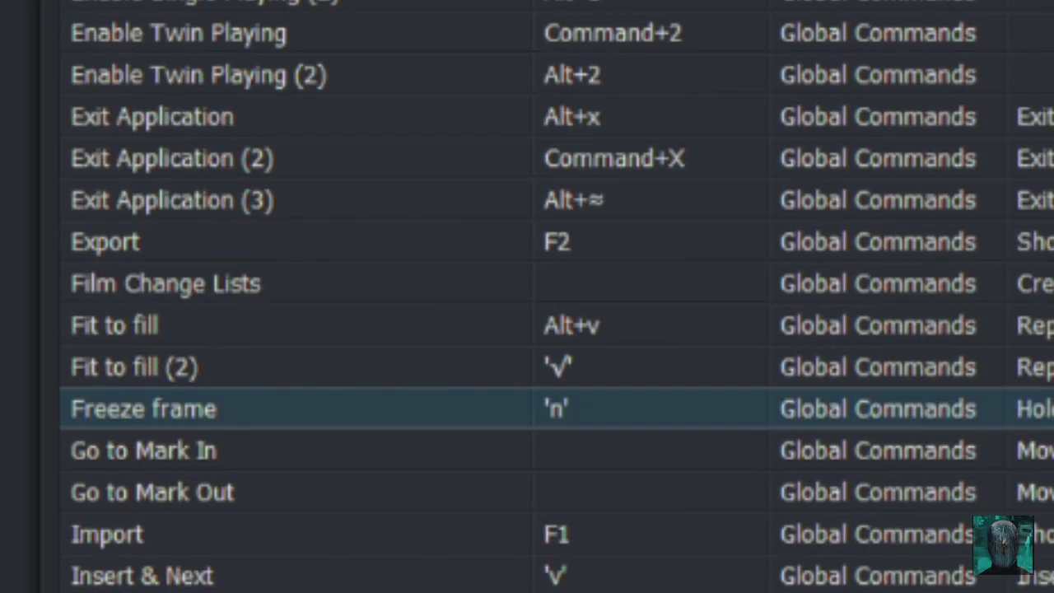
pyautogui.scroll(-3, 399, 297)
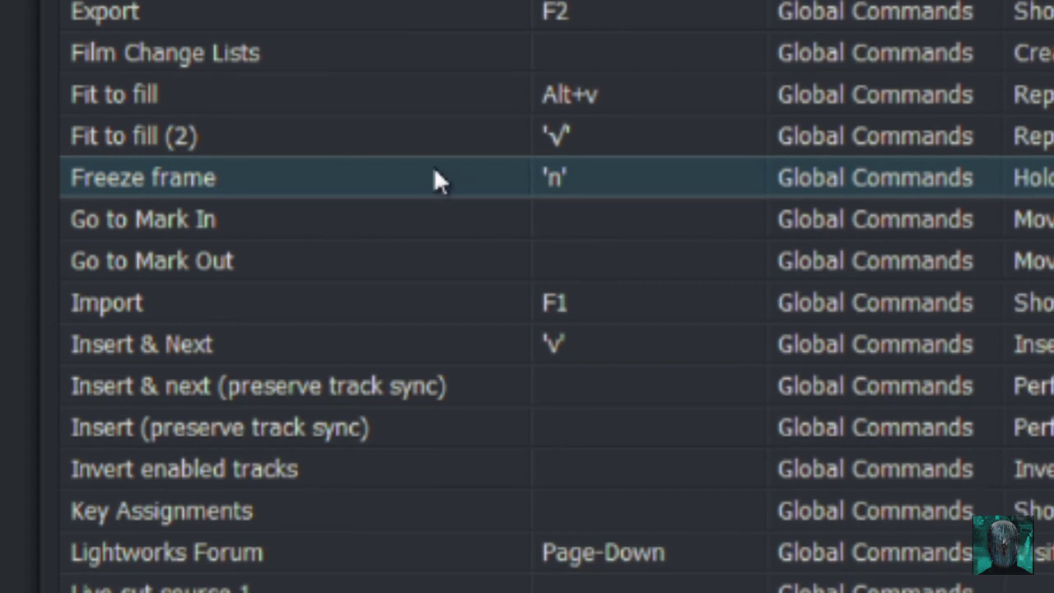
# Assign the 'n' key to Freeze frame in the Choose Key dialog and close it
pyautogui.click(553, 184)
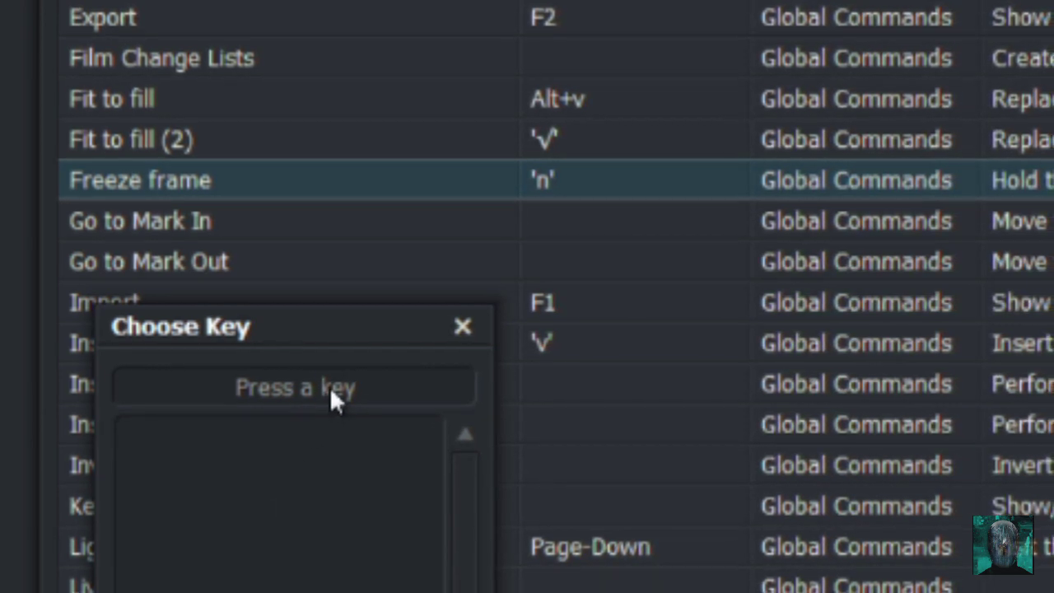
pyautogui.press('n')
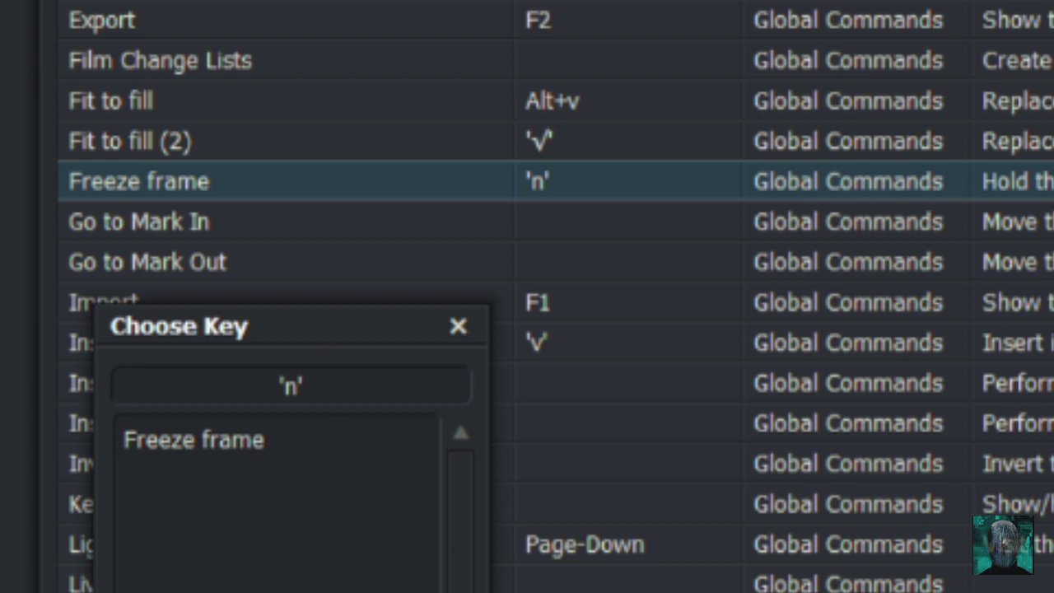
pyautogui.press('Escape')
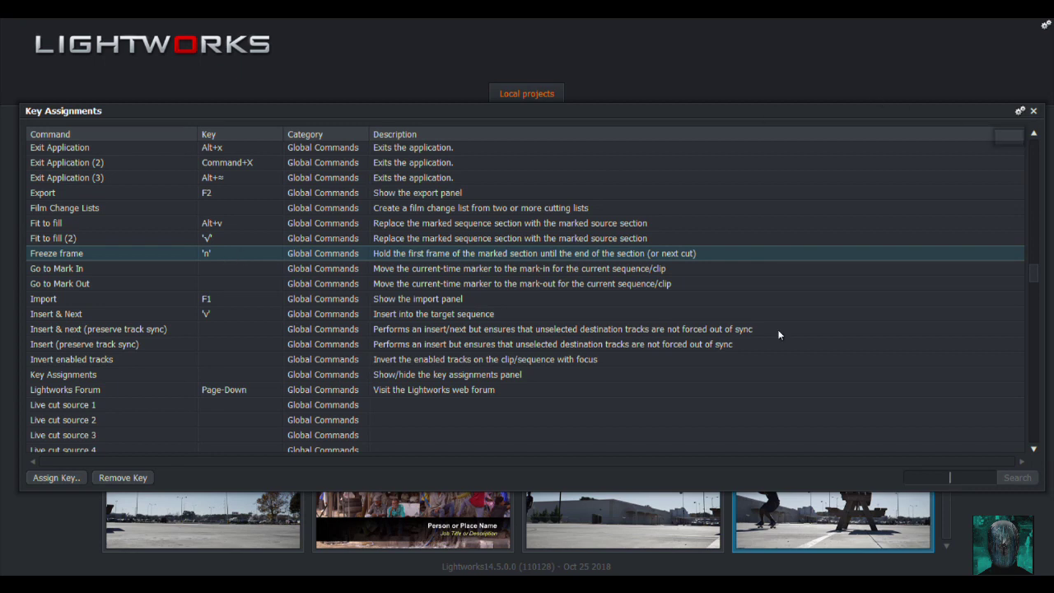
# Close the shortcut list and set up a new project named Freeze_frame_test at 24 fps
pyautogui.click(1034, 111)
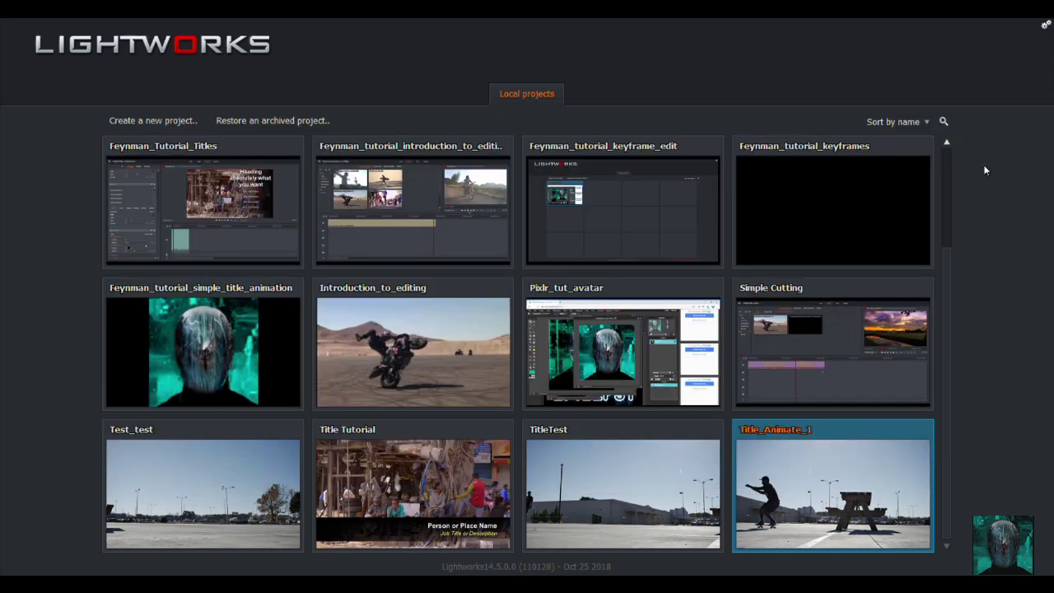
pyautogui.click(167, 123)
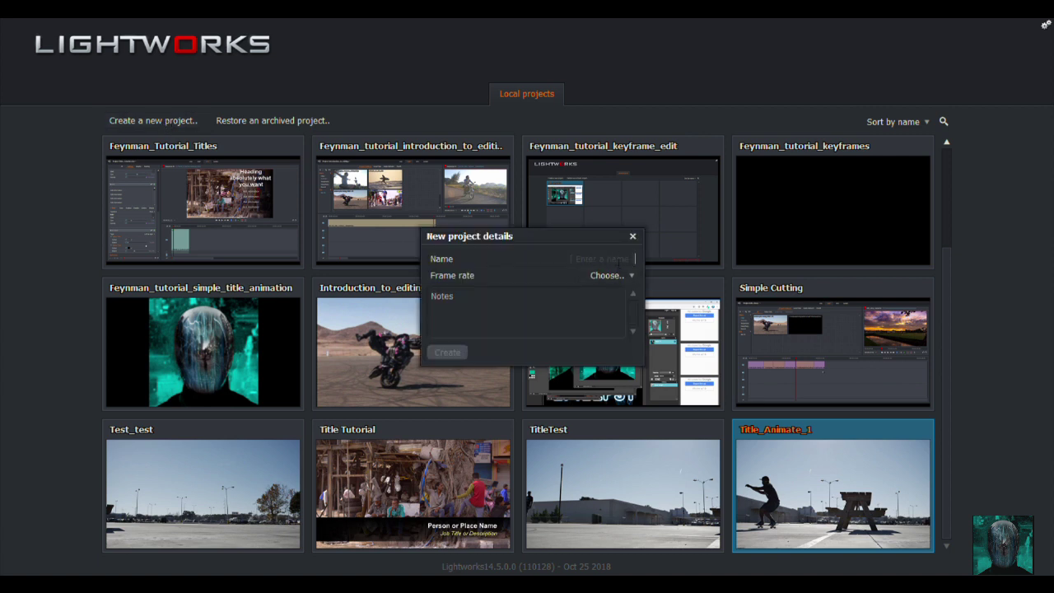
pyautogui.write('Freeze_frame_test')
pyautogui.click(622, 276)
pyautogui.click(607, 336)
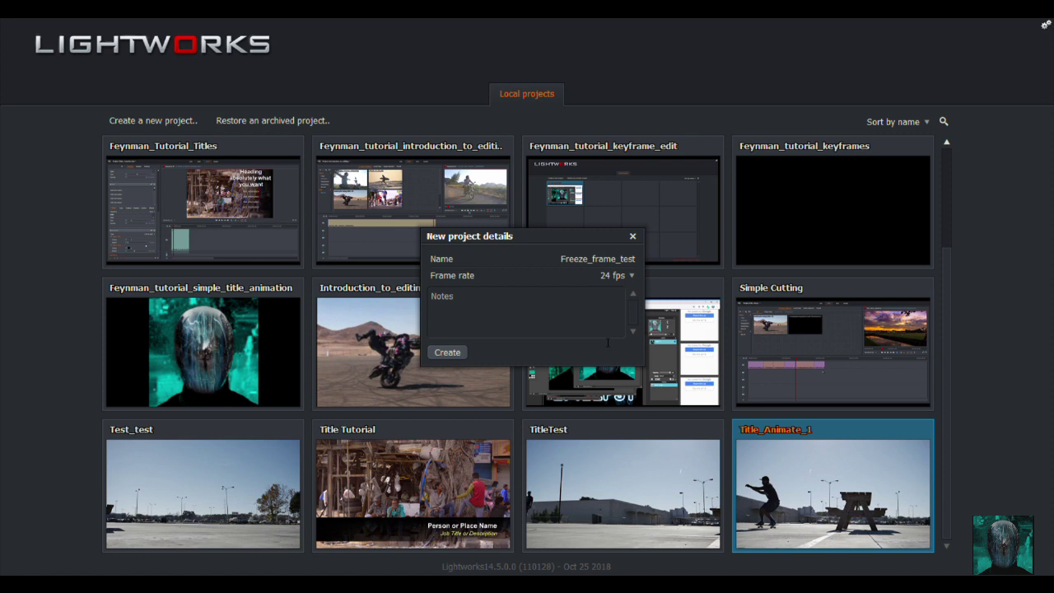
# Create the project and import Skateboarder_Big_Jump.mov from Local Files
pyautogui.click(447, 353)
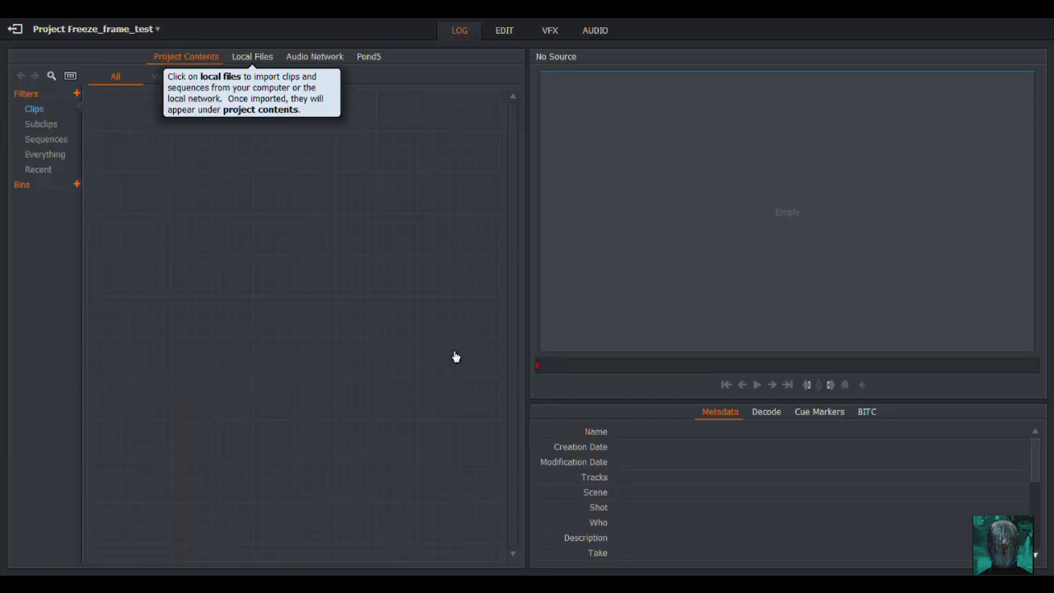
pyautogui.click(257, 56)
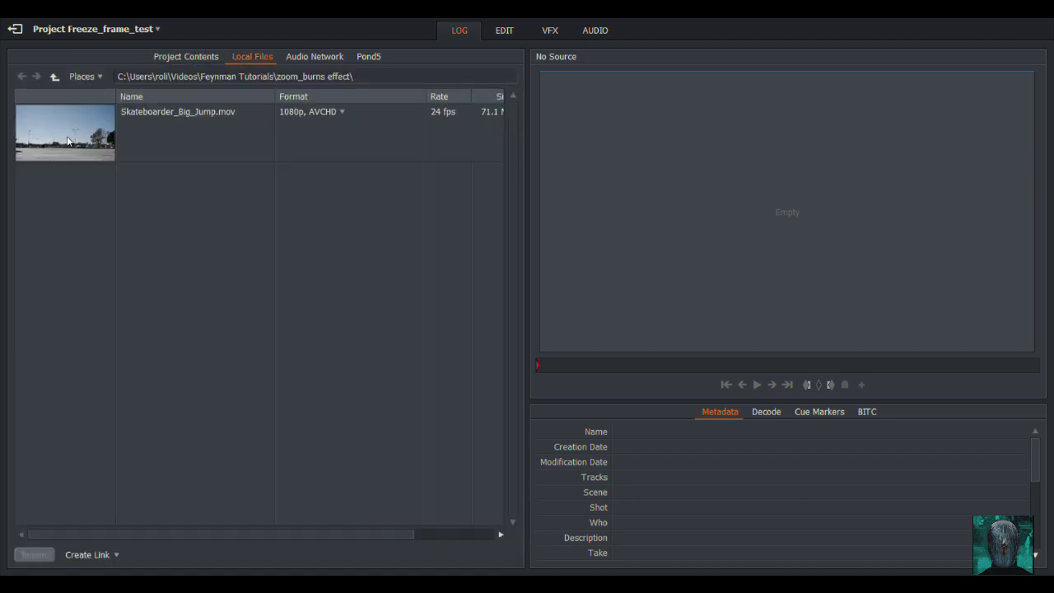
pyautogui.doubleClick(68, 141)
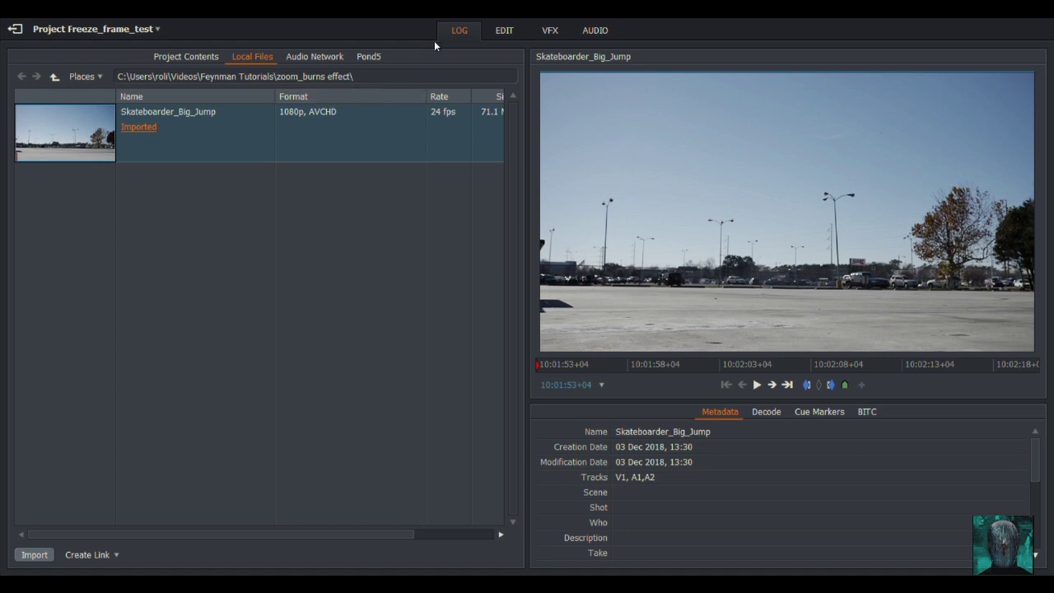
# In the Edit view, disable audio tracks A1–A4 and place Skateboarder_Big_Jump on V1
pyautogui.click(510, 33)
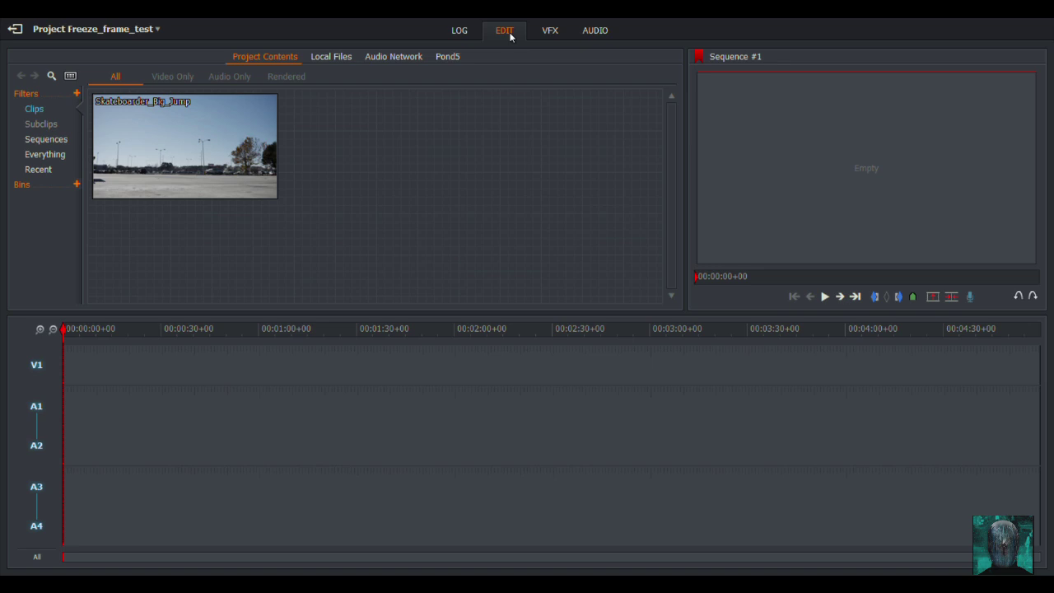
pyautogui.click(37, 405)
pyautogui.click(36, 487)
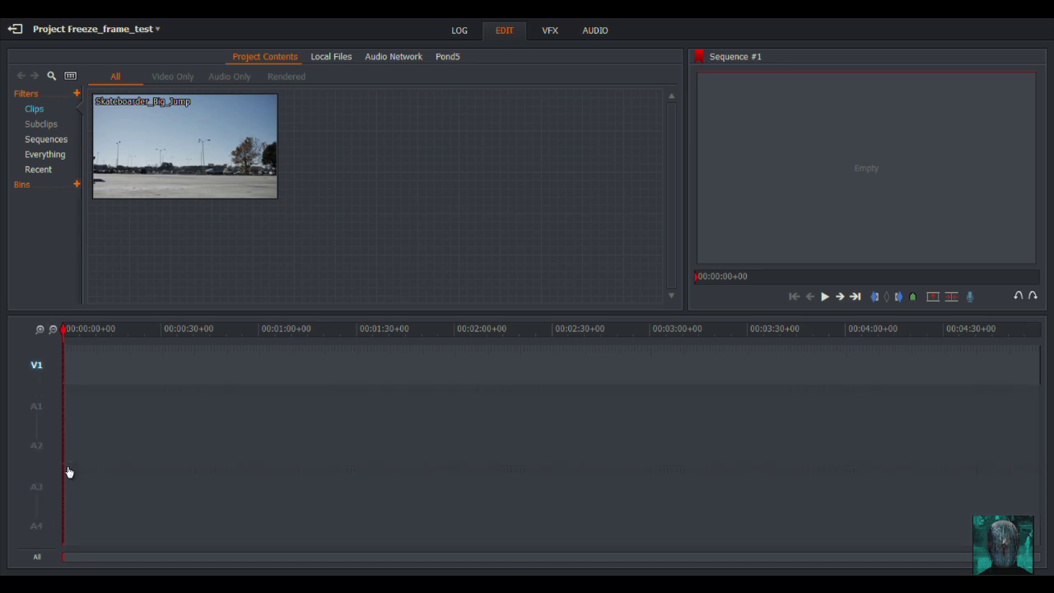
pyautogui.moveTo(207, 121); pyautogui.dragTo(66, 354)
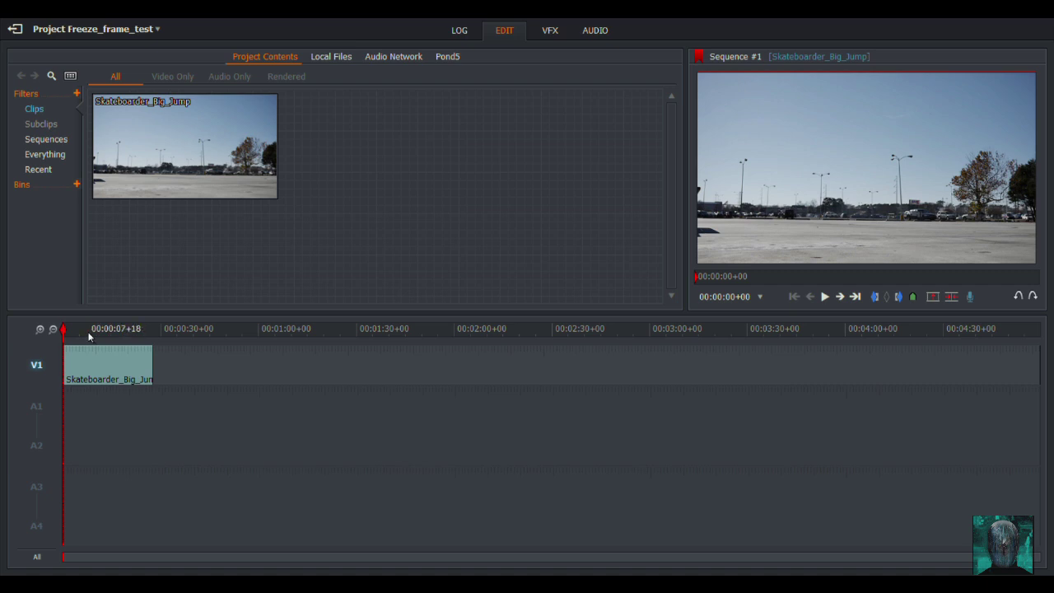
# Cut the V1 clip at 00:00:07+18 and scrub the footage to find the jump
pyautogui.click(89, 329)
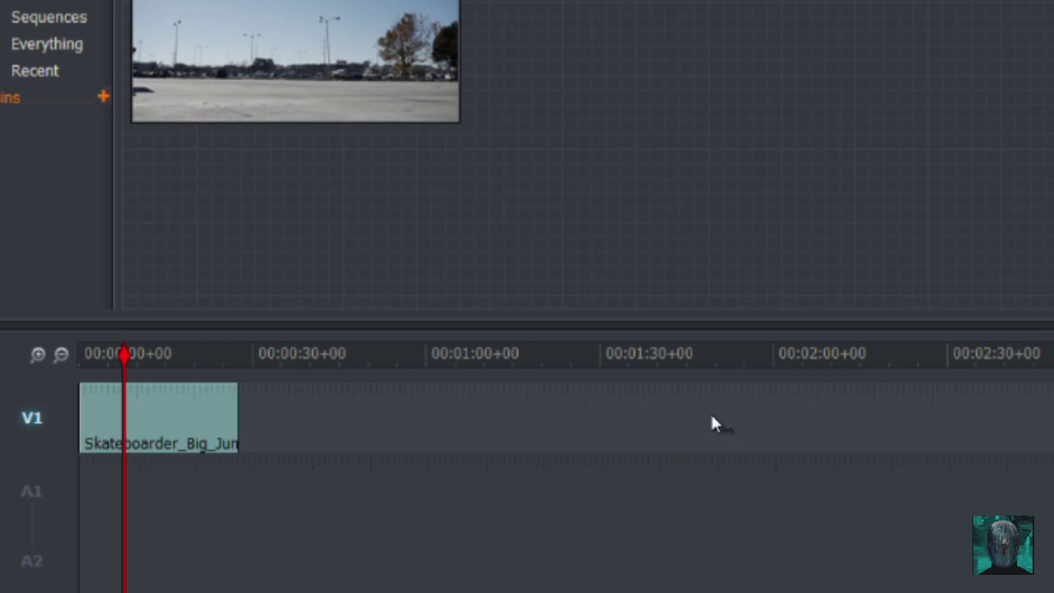
pyautogui.press('c')
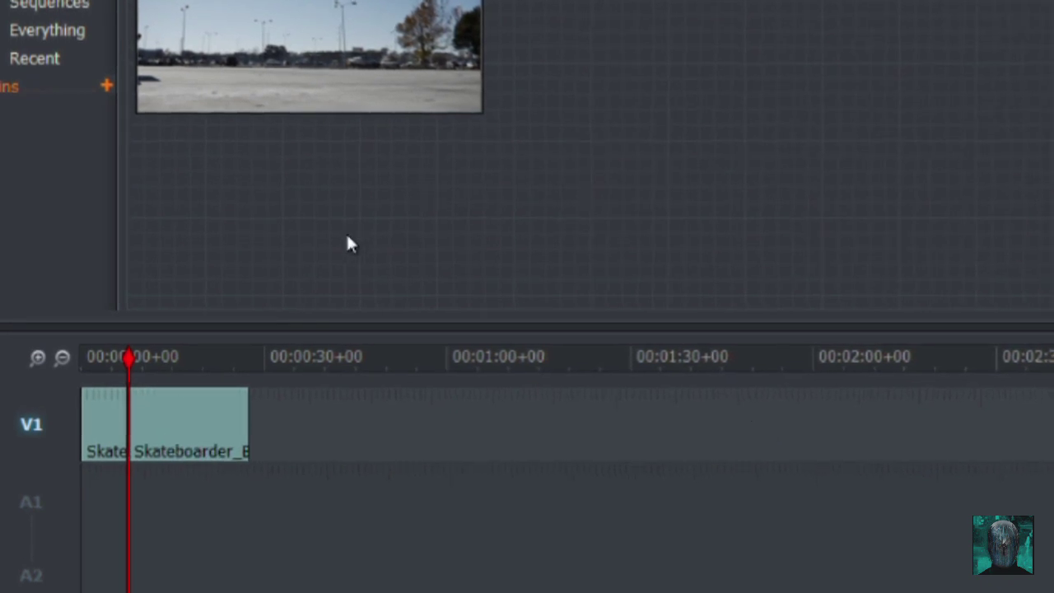
pyautogui.moveTo(130, 366); pyautogui.dragTo(231, 379)
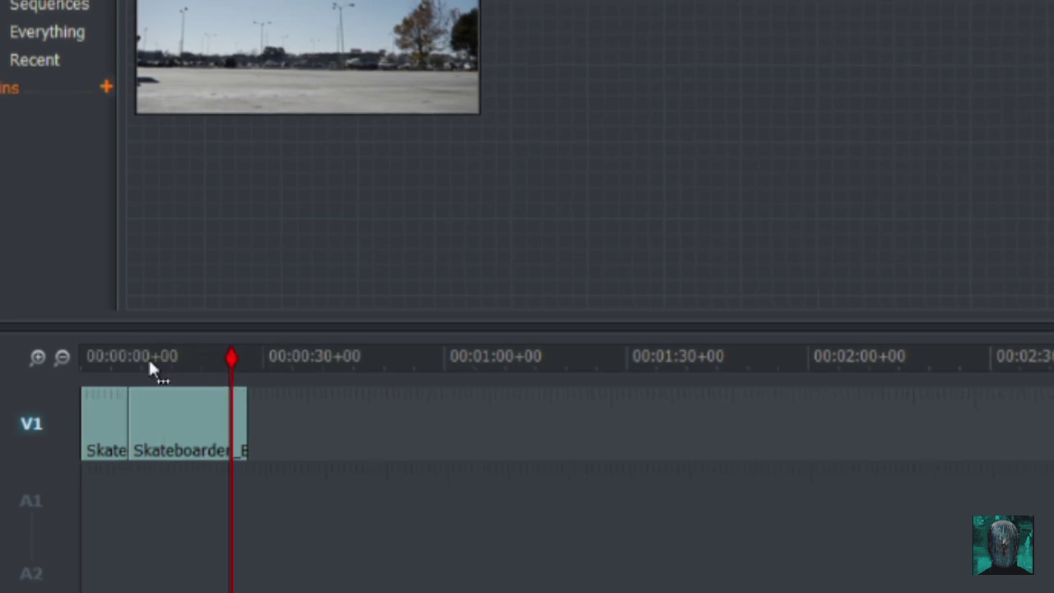
pyautogui.moveTo(156, 366)
pyautogui.mouseDown()
pyautogui.moveTo(129, 365)
pyautogui.moveTo(250, 372)
pyautogui.moveTo(216, 354)
pyautogui.moveTo(156, 368)
pyautogui.mouseUp()
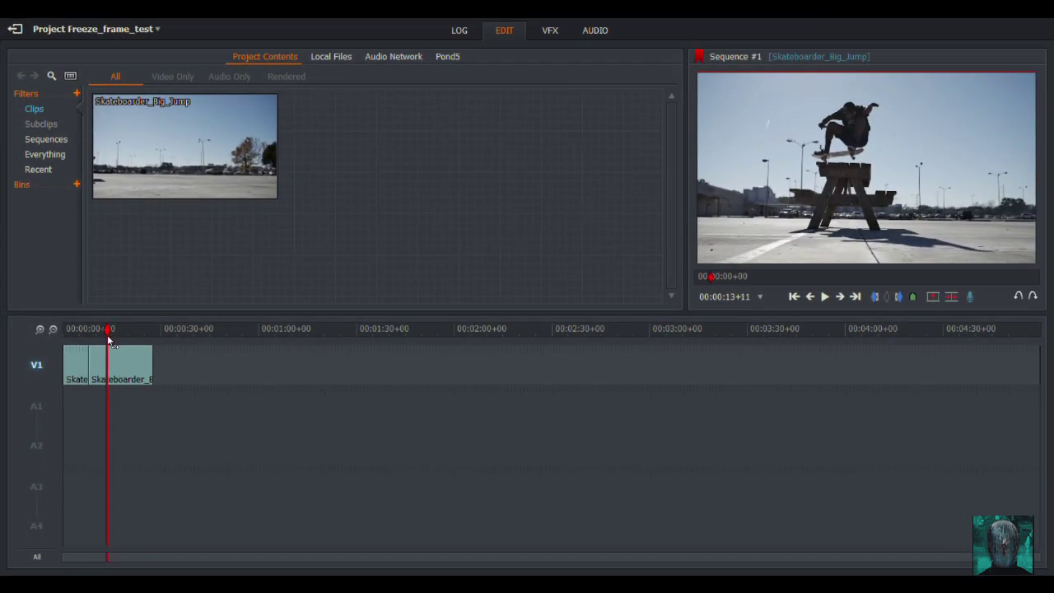
pyautogui.moveTo(107, 339); pyautogui.dragTo(61, 335)
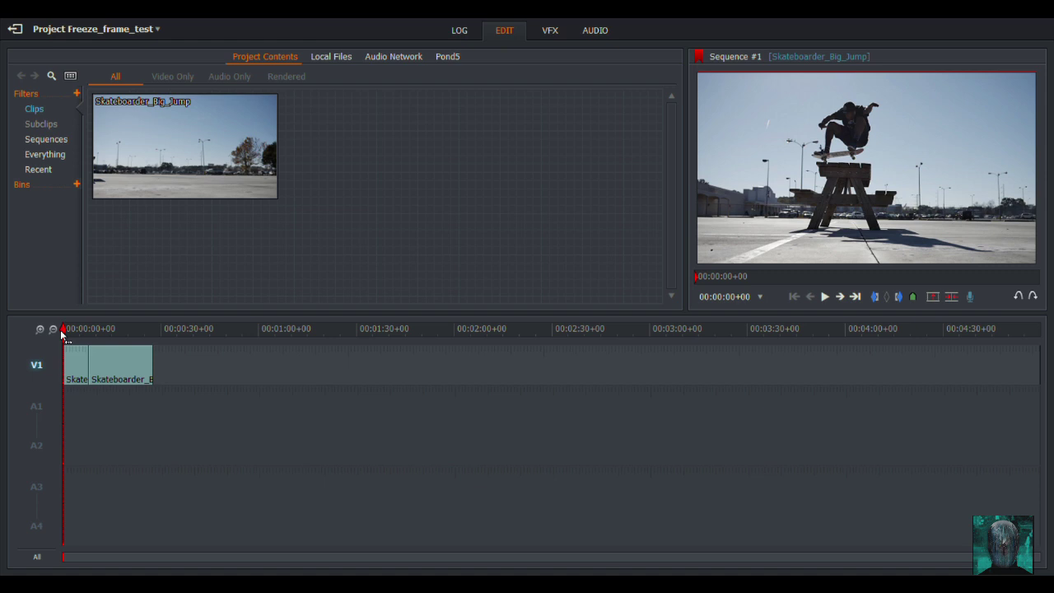
# Play the sequence and stop it mid-jump at 00:00:12+12
pyautogui.press('space')
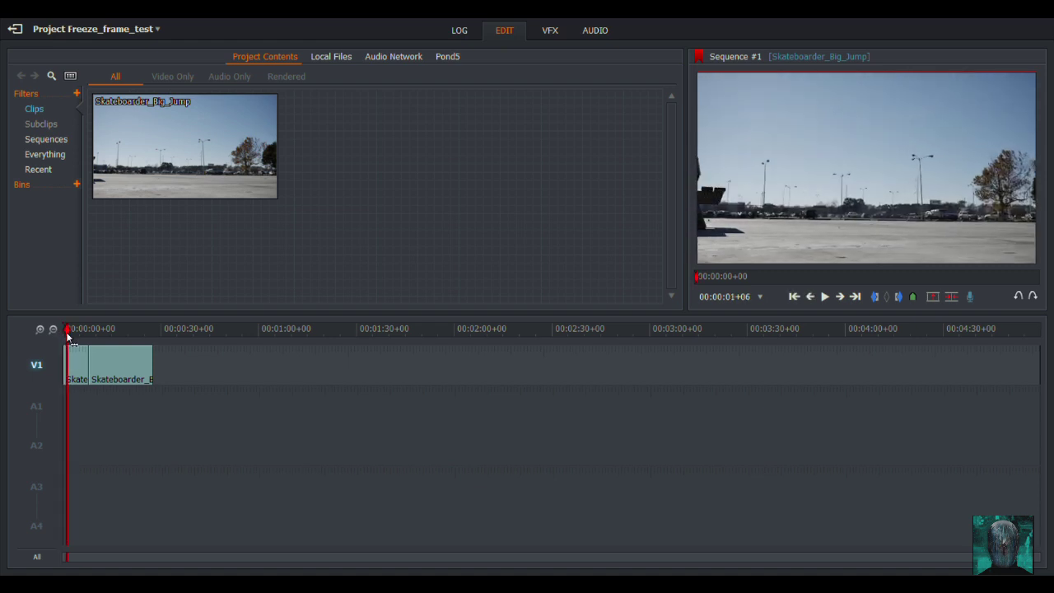
pyautogui.click(826, 299)
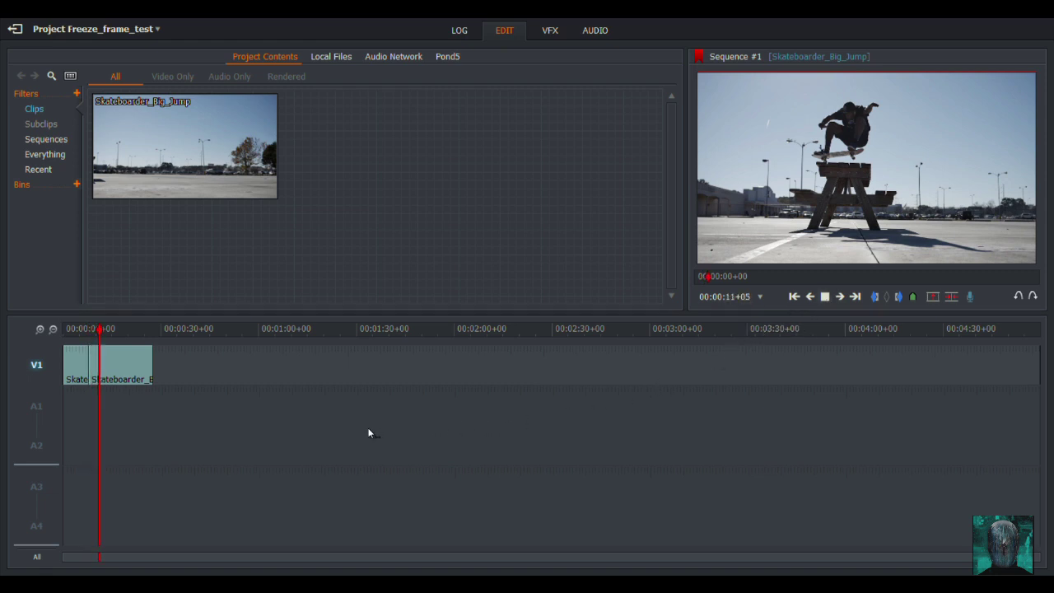
pyautogui.press('space')
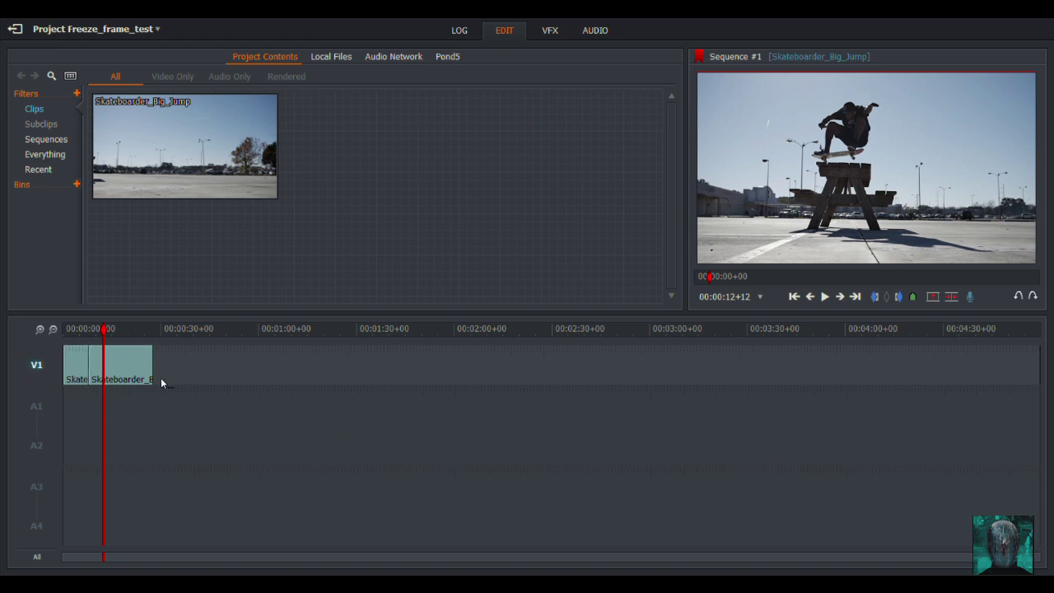
# Add a new video track to the sequence, pushing the clip up to V2
pyautogui.rightClick(236, 369)
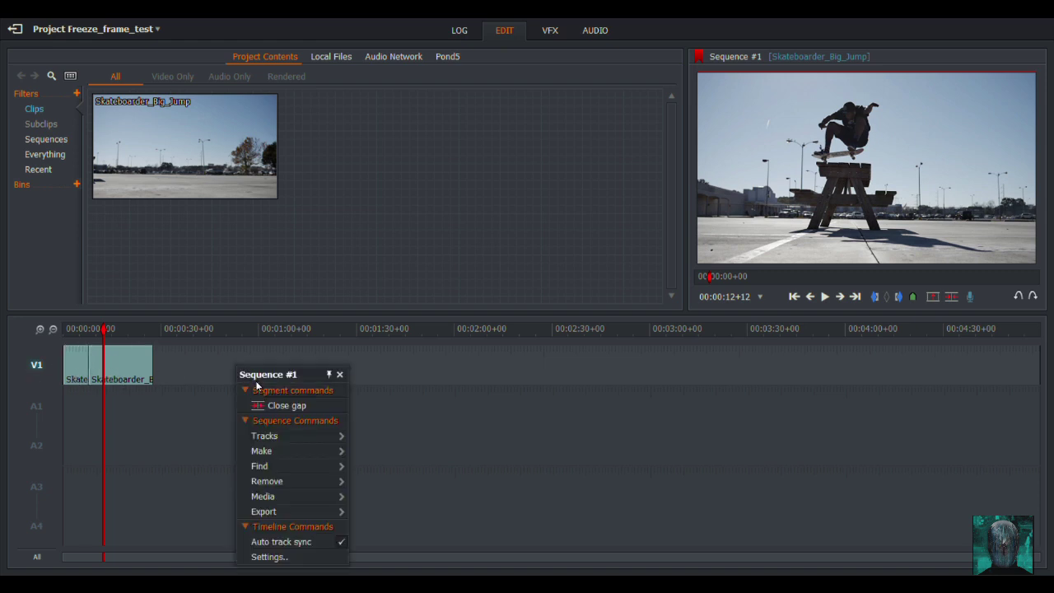
pyautogui.moveTo(286, 437)
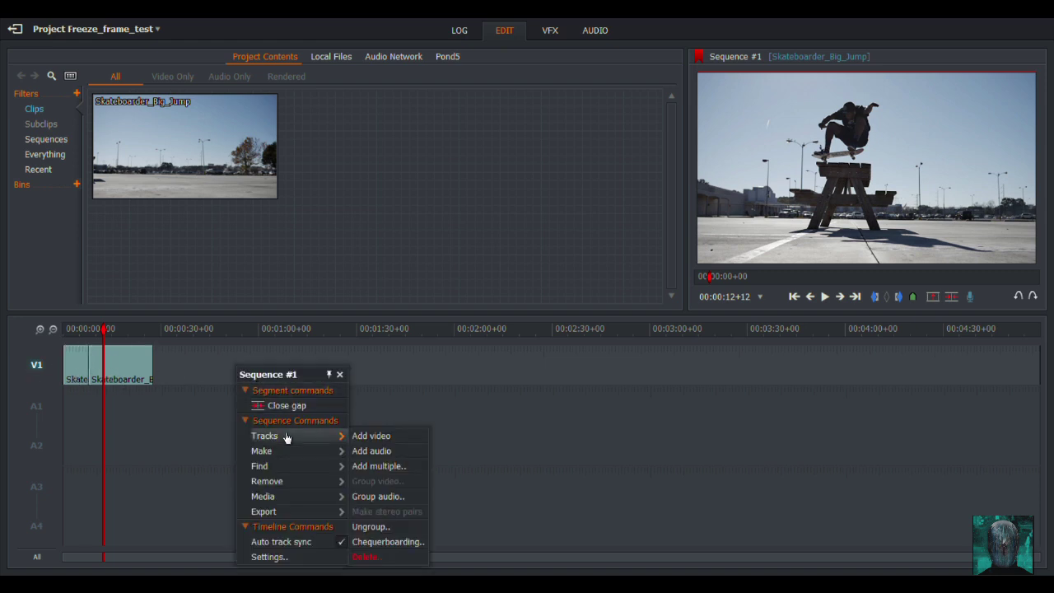
pyautogui.click(375, 436)
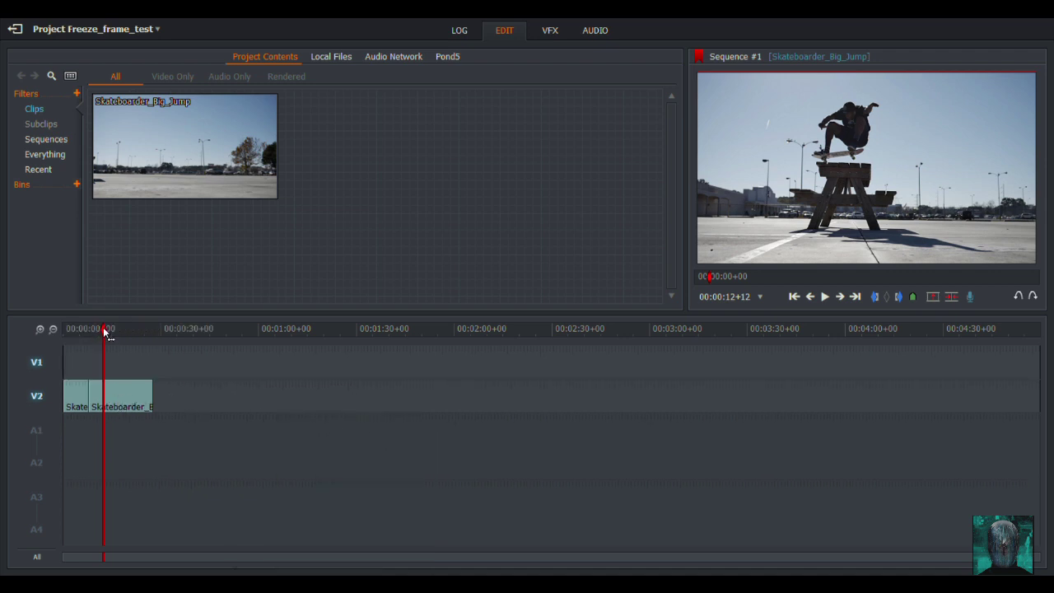
# Move the later clip piece onto V1 at 00:00:07+18 and lay the full skateboarder clip on V2
pyautogui.moveTo(104, 332)
pyautogui.mouseDown()
pyautogui.moveTo(85, 332)
pyautogui.moveTo(97, 333)
pyautogui.mouseUp()
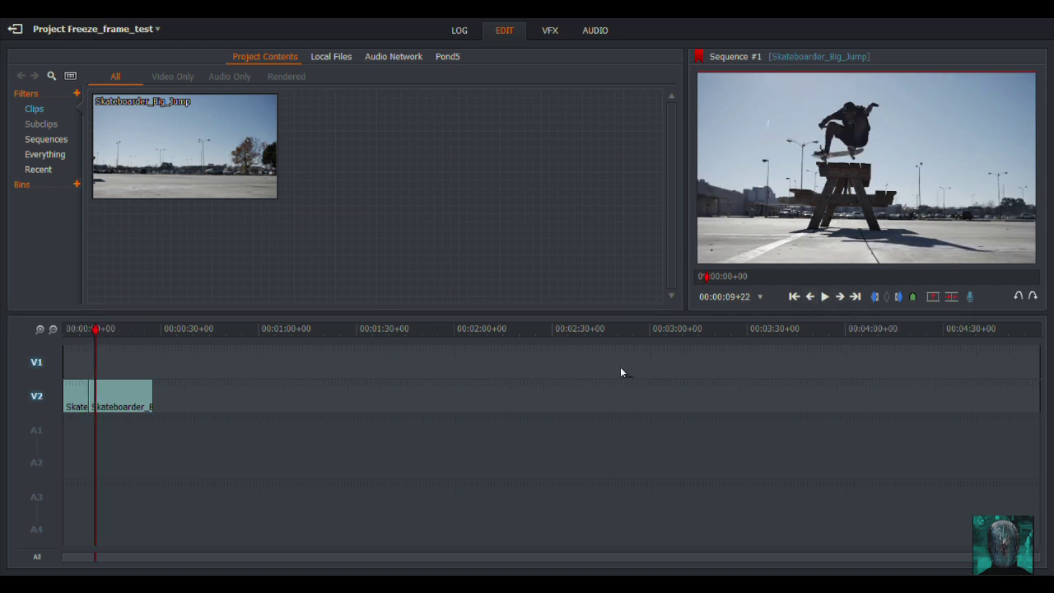
pyautogui.press('Left')
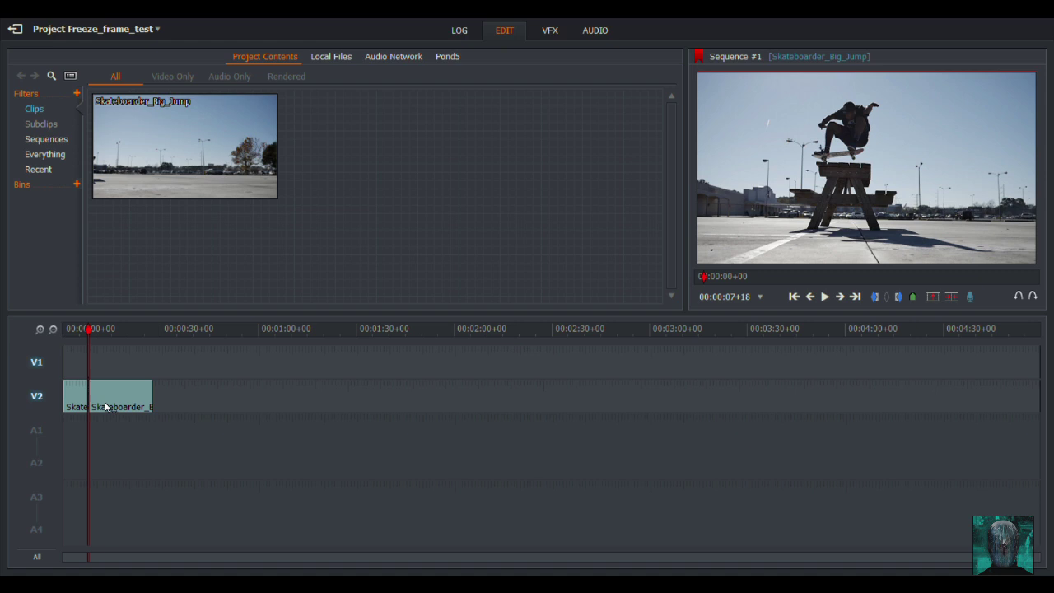
pyautogui.moveTo(104, 401); pyautogui.dragTo(105, 373)
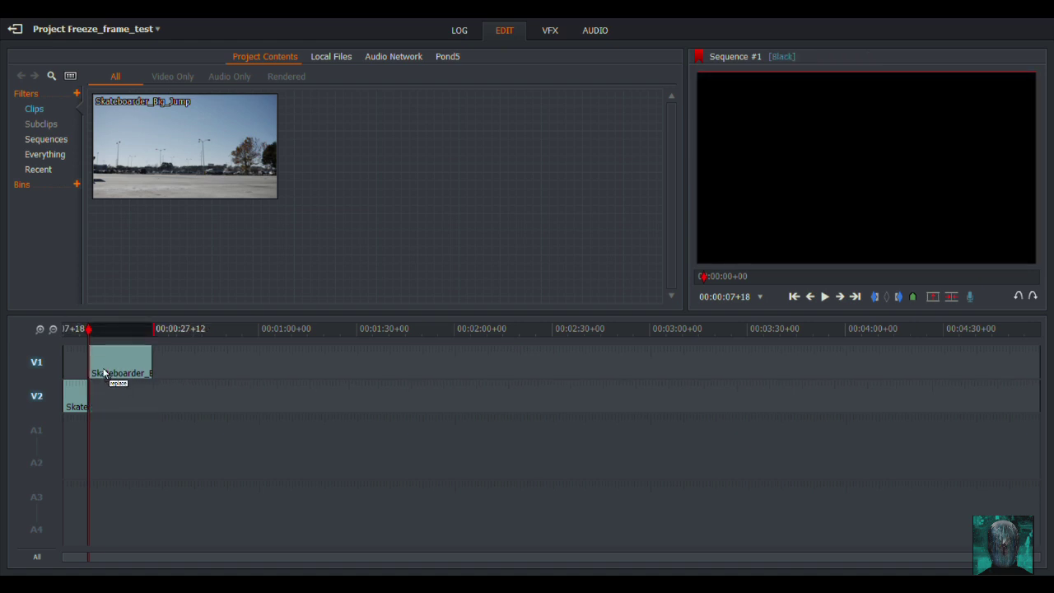
pyautogui.moveTo(104, 373); pyautogui.dragTo(105, 373)
pyautogui.moveTo(89, 330); pyautogui.dragTo(71, 334)
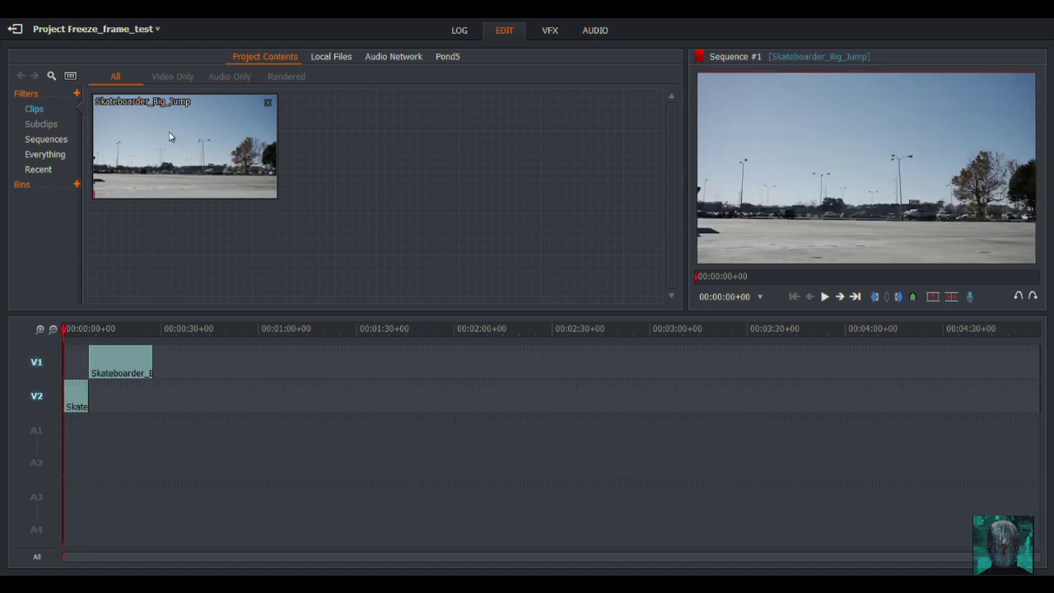
pyautogui.moveTo(169, 131)
pyautogui.mouseDown()
pyautogui.moveTo(113, 283)
pyautogui.moveTo(116, 402)
pyautogui.moveTo(80, 395)
pyautogui.moveTo(69, 405)
pyautogui.mouseUp()
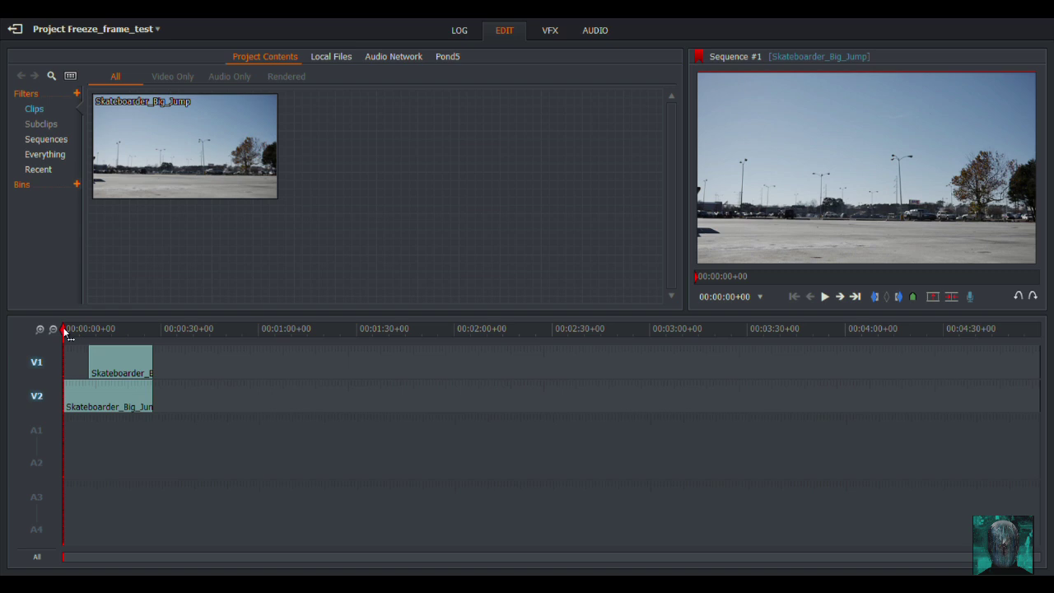
# Zoom in on the timeline, disable V2, and scrub to the mid-jump frame
pyautogui.click(41, 330)
pyautogui.click(40, 329)
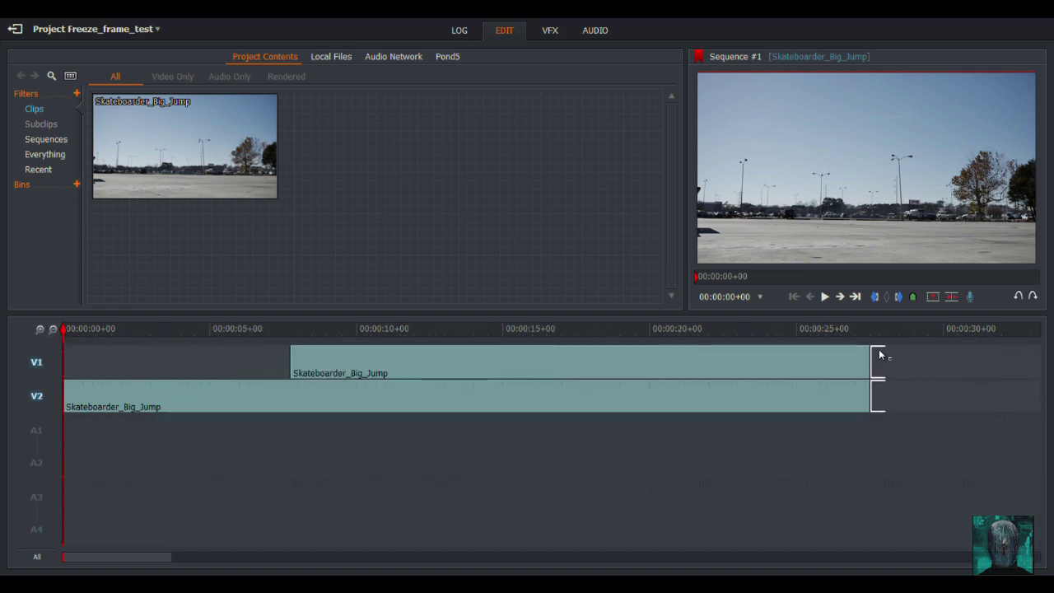
pyautogui.click(37, 397)
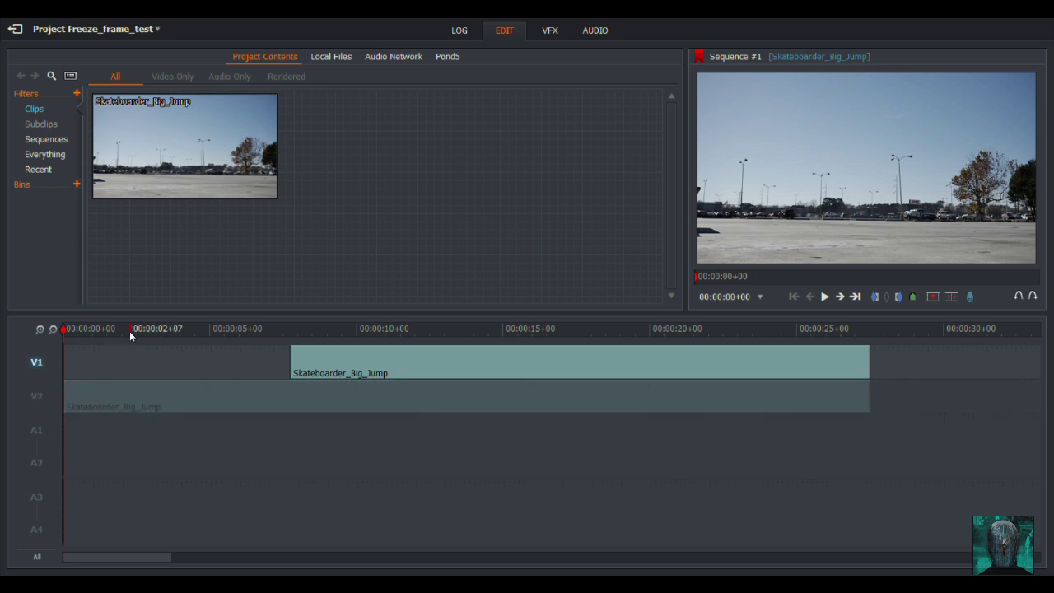
pyautogui.moveTo(130, 329); pyautogui.dragTo(113, 343)
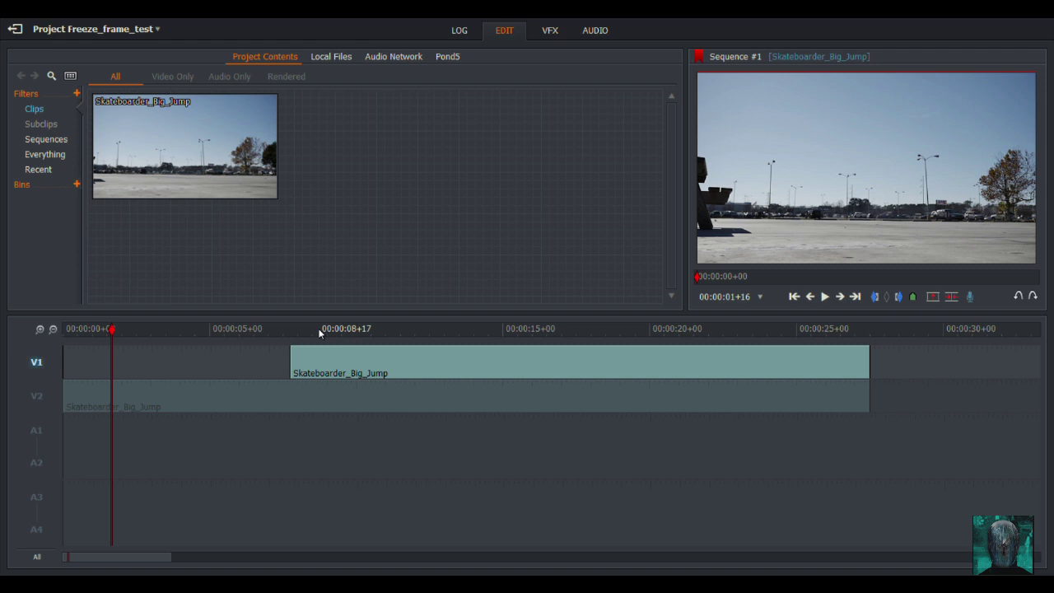
pyautogui.moveTo(313, 329); pyautogui.dragTo(282, 332)
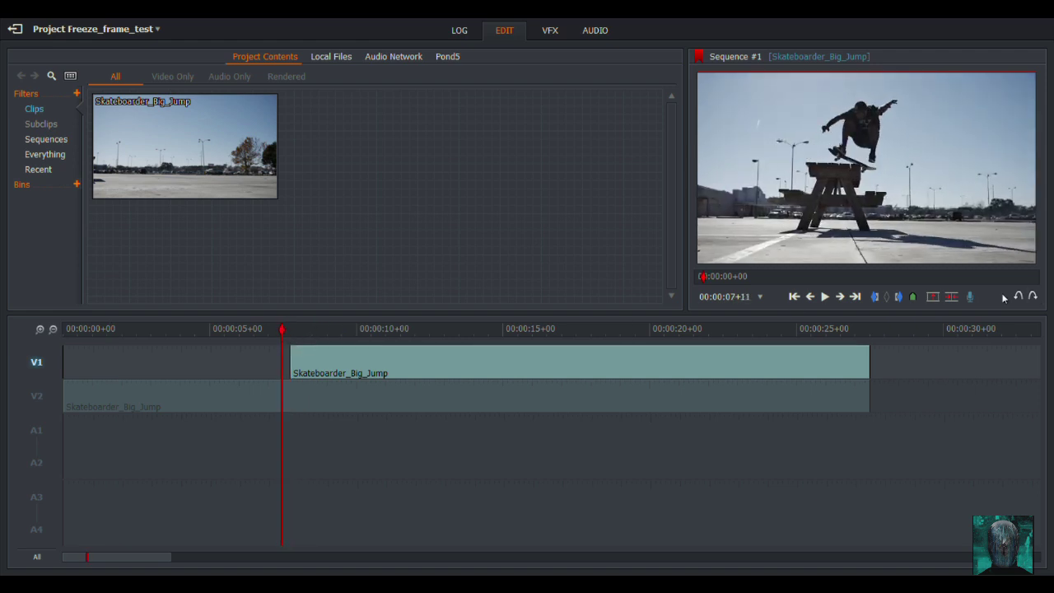
# Align the V1 clip start with the playhead at 00:00:07+18, stepping back two frames
pyautogui.click(856, 298)
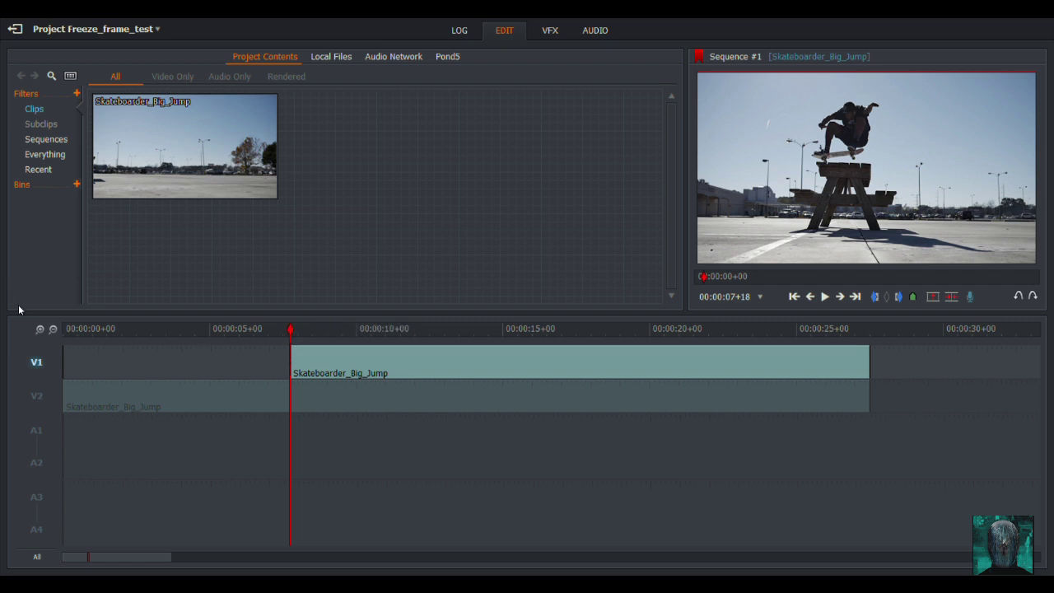
pyautogui.click(810, 298)
pyautogui.click(810, 298)
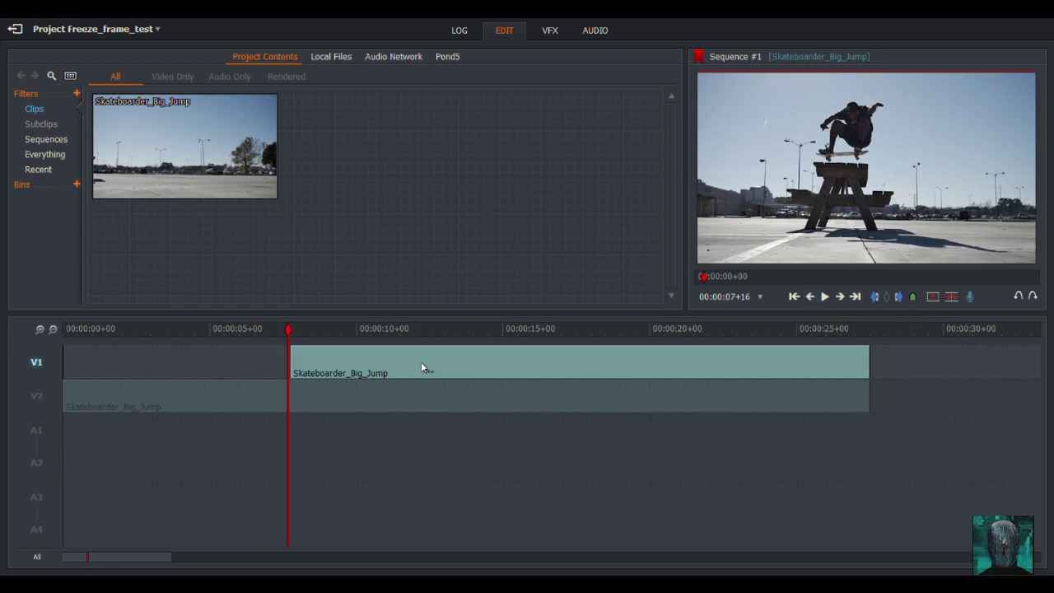
pyautogui.moveTo(424, 367); pyautogui.dragTo(421, 367)
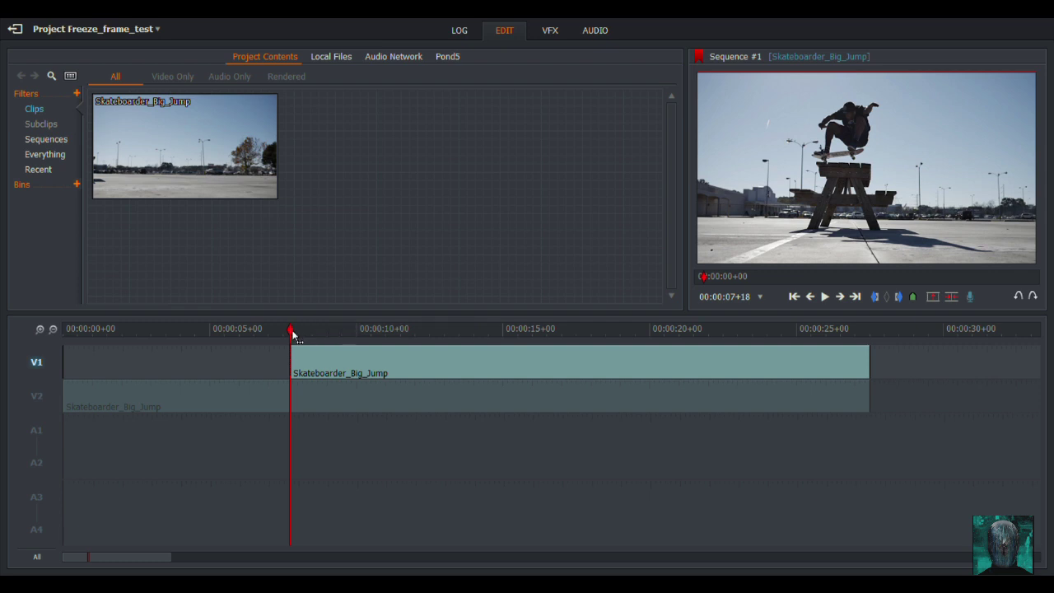
# Trim the V1 clip's end in and back out, then park the playhead at 00:00:10+20
pyautogui.moveTo(296, 330); pyautogui.dragTo(356, 348)
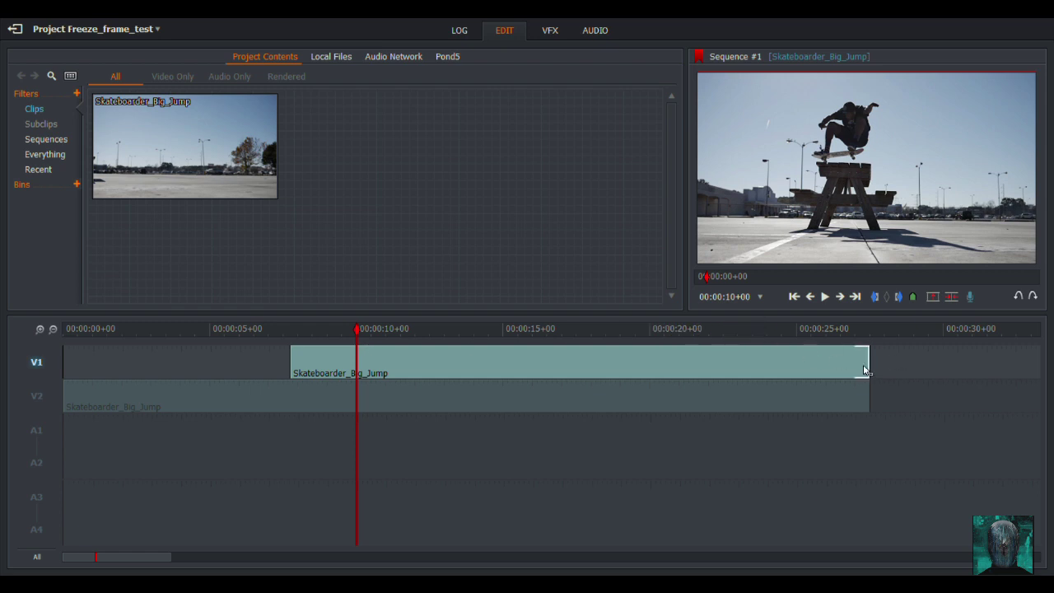
pyautogui.moveTo(865, 371); pyautogui.dragTo(530, 368)
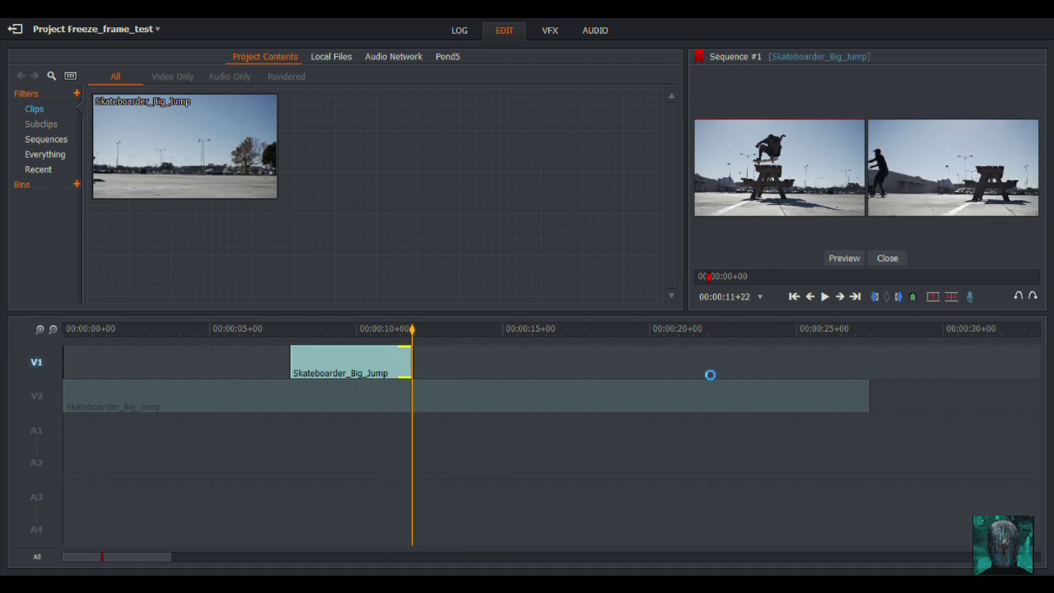
pyautogui.moveTo(710, 375); pyautogui.dragTo(859, 358)
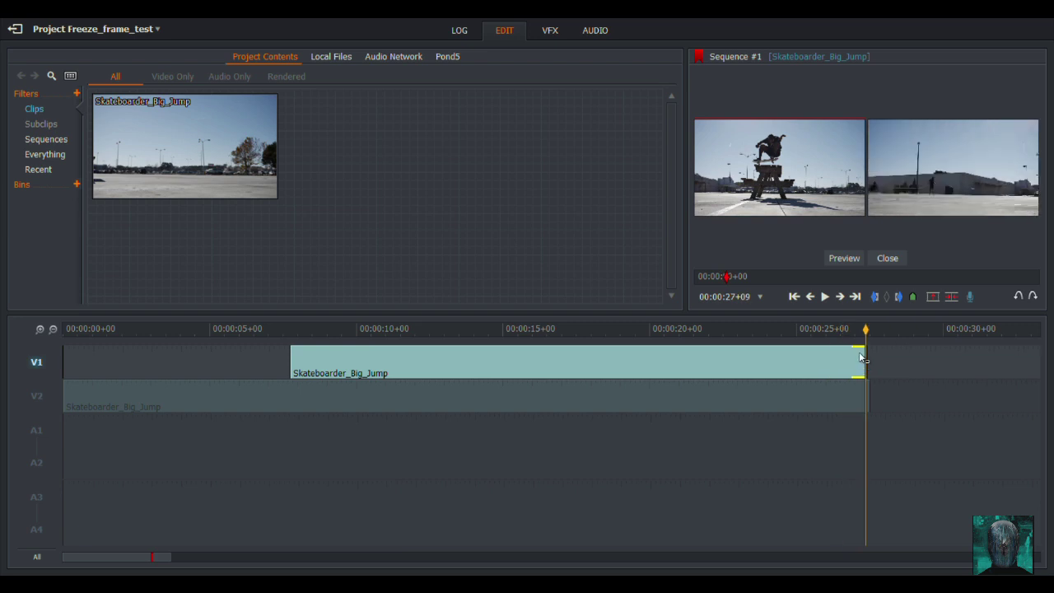
pyautogui.click(382, 332)
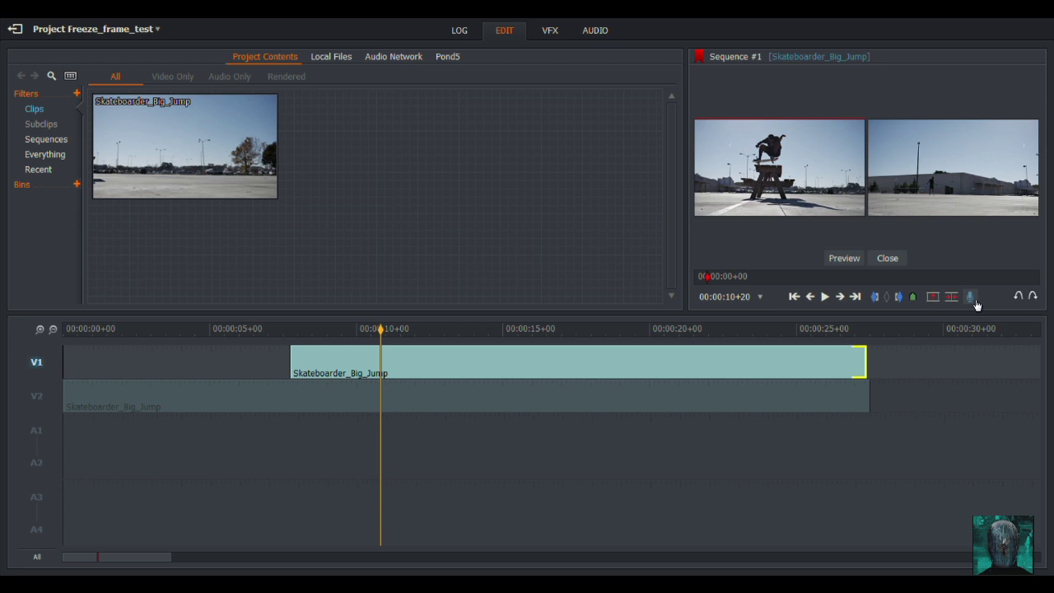
# Add a green cue marker, Cue Marker 1, at 00:00:10+20
pyautogui.click(914, 297)
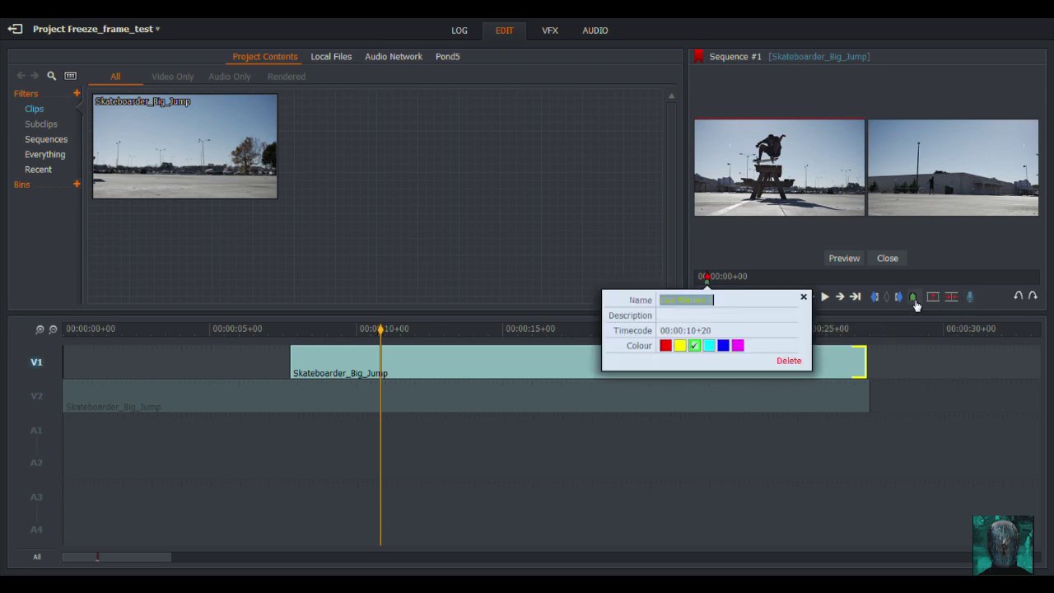
pyautogui.click(693, 349)
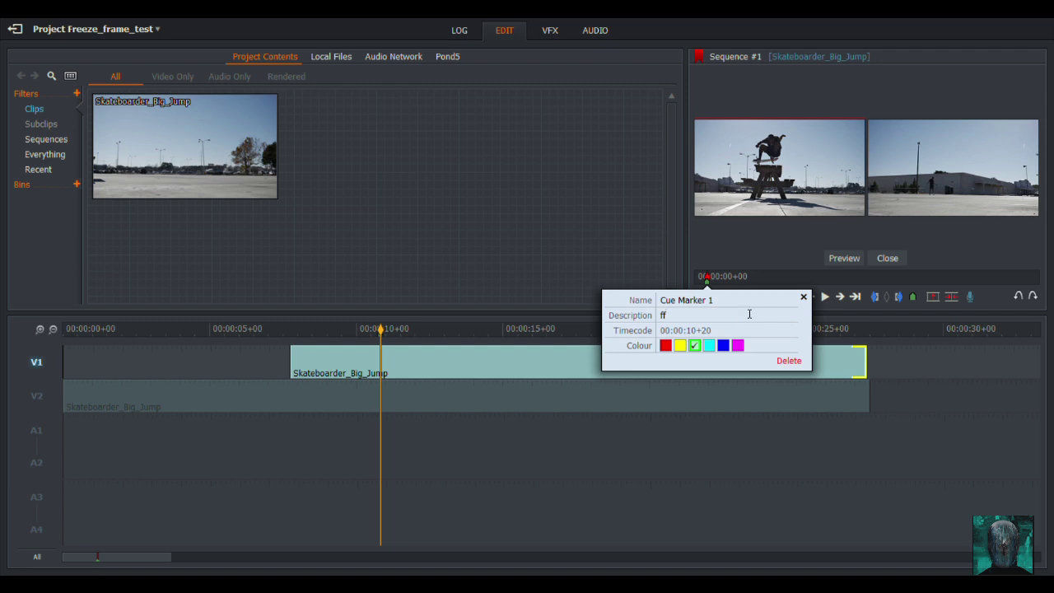
pyautogui.press('Return')
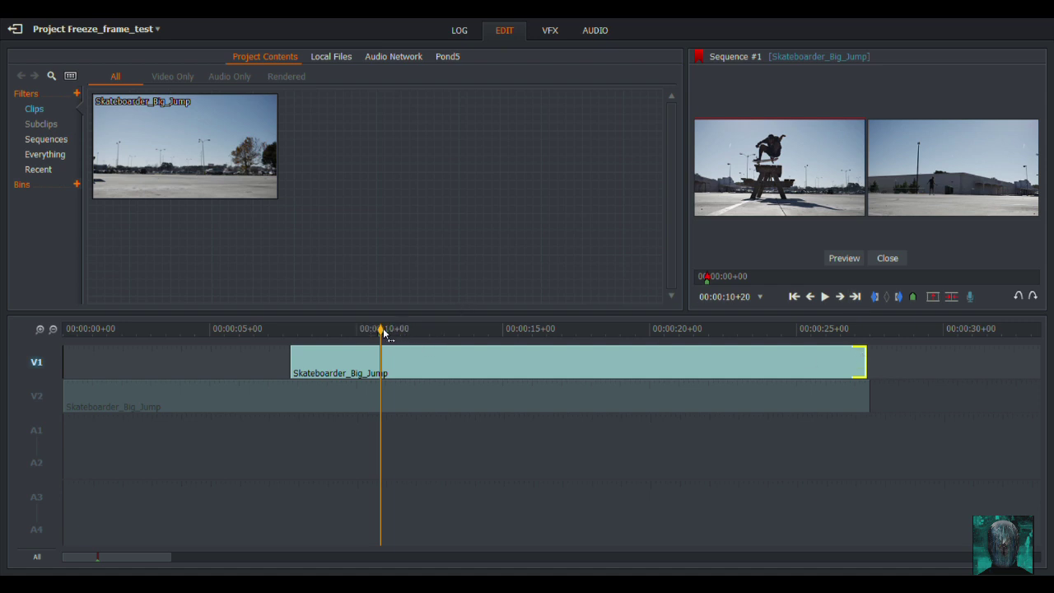
# Trim the V1 clip's end back to the 00:00:10+20 cue marker and switch track V2 on
pyautogui.moveTo(383, 332); pyautogui.dragTo(736, 340)
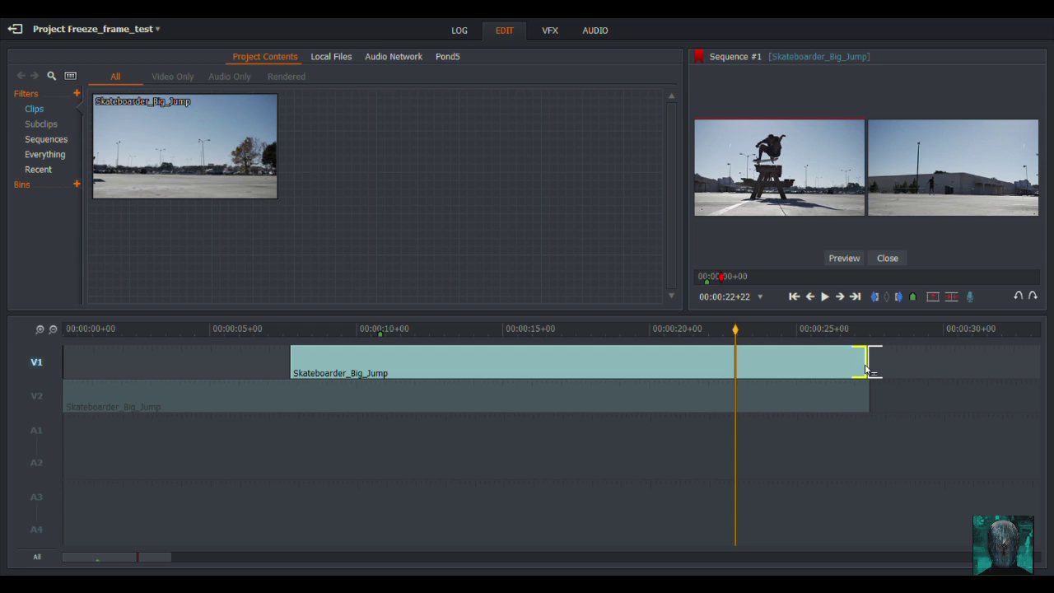
pyautogui.moveTo(866, 368); pyautogui.dragTo(760, 369)
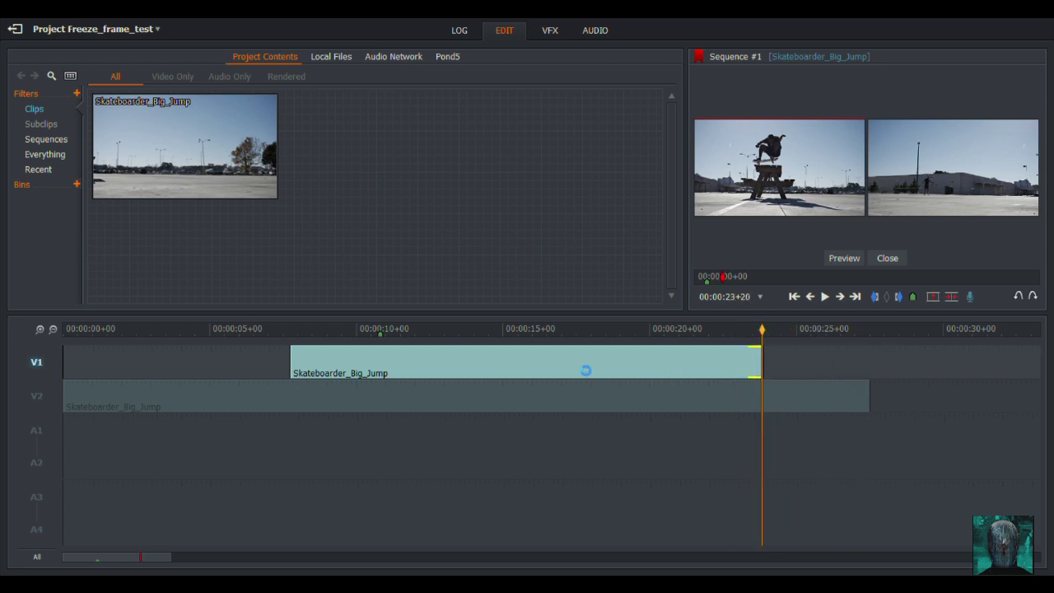
pyautogui.moveTo(586, 371); pyautogui.dragTo(379, 369)
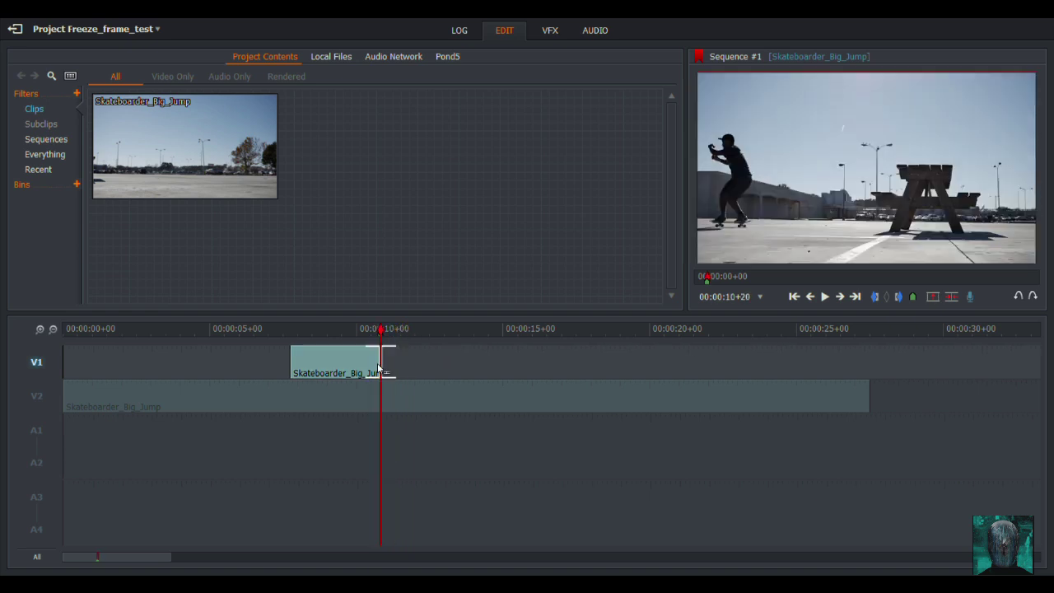
pyautogui.click(37, 399)
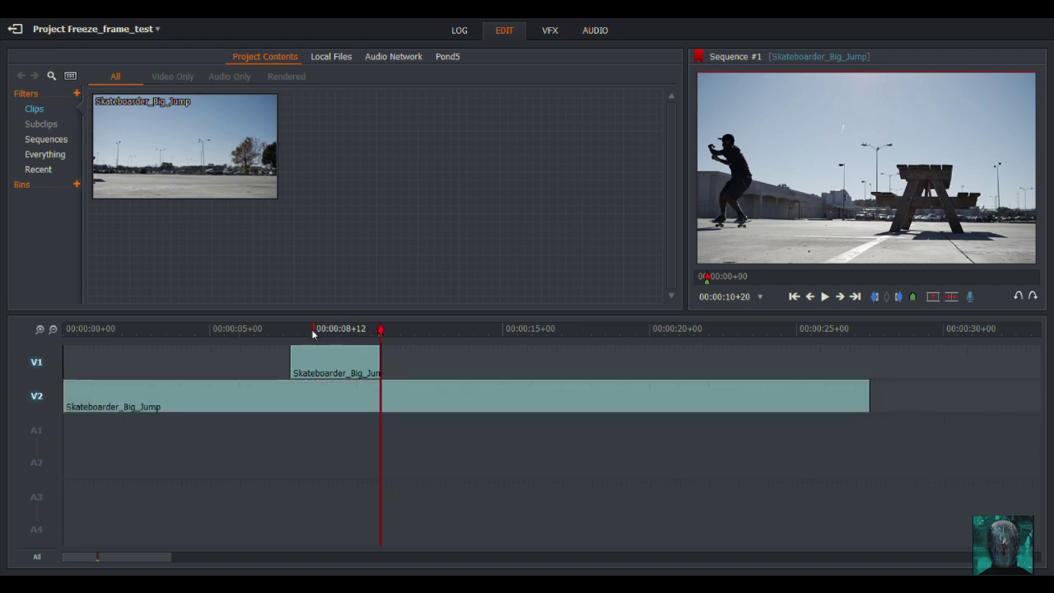
# Split V2 at 00:00:07+18 and slide its second piece to start at 00:00:10+20
pyautogui.moveTo(307, 330); pyautogui.dragTo(291, 334)
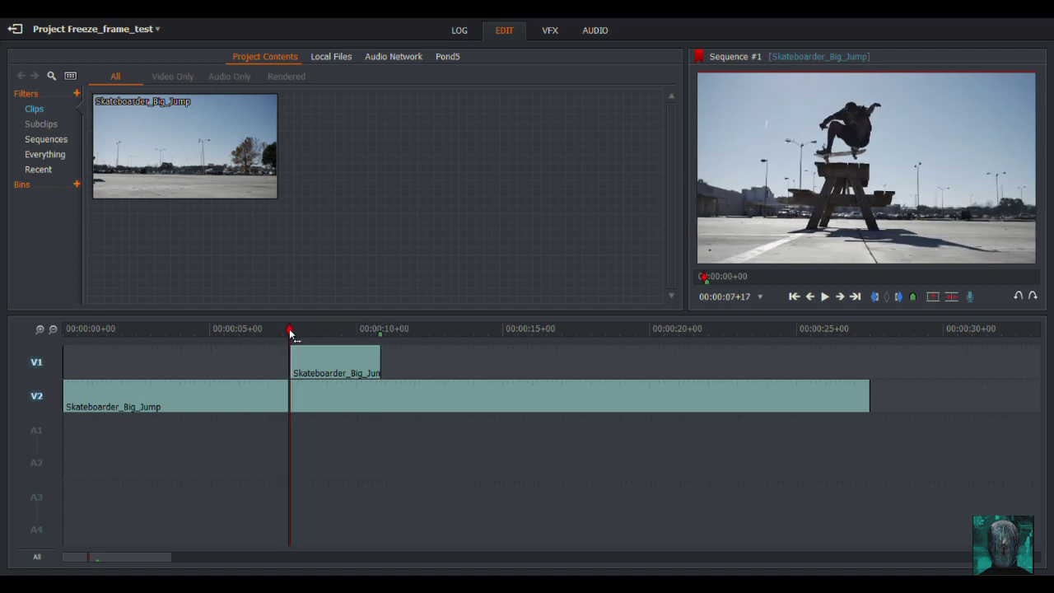
pyautogui.click(854, 300)
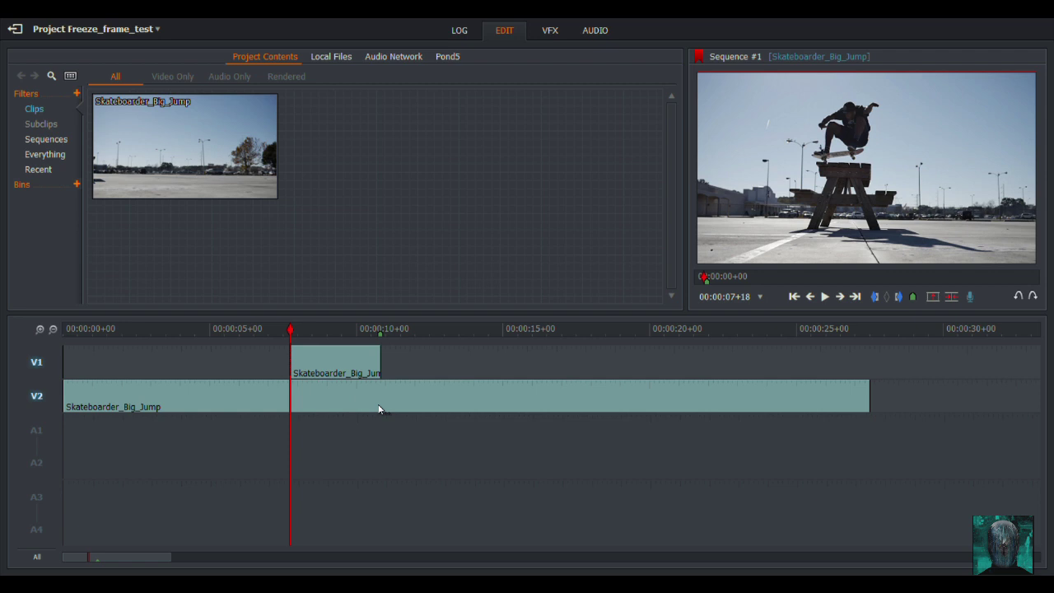
pyautogui.press('c')
pyautogui.moveTo(344, 409); pyautogui.dragTo(431, 406)
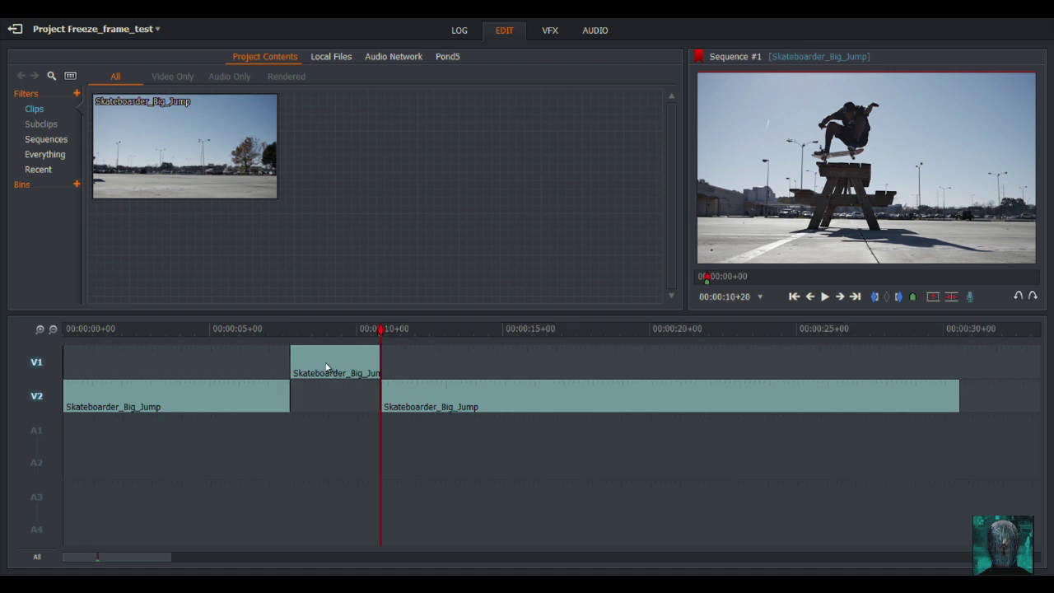
pyautogui.moveTo(270, 327); pyautogui.dragTo(193, 333)
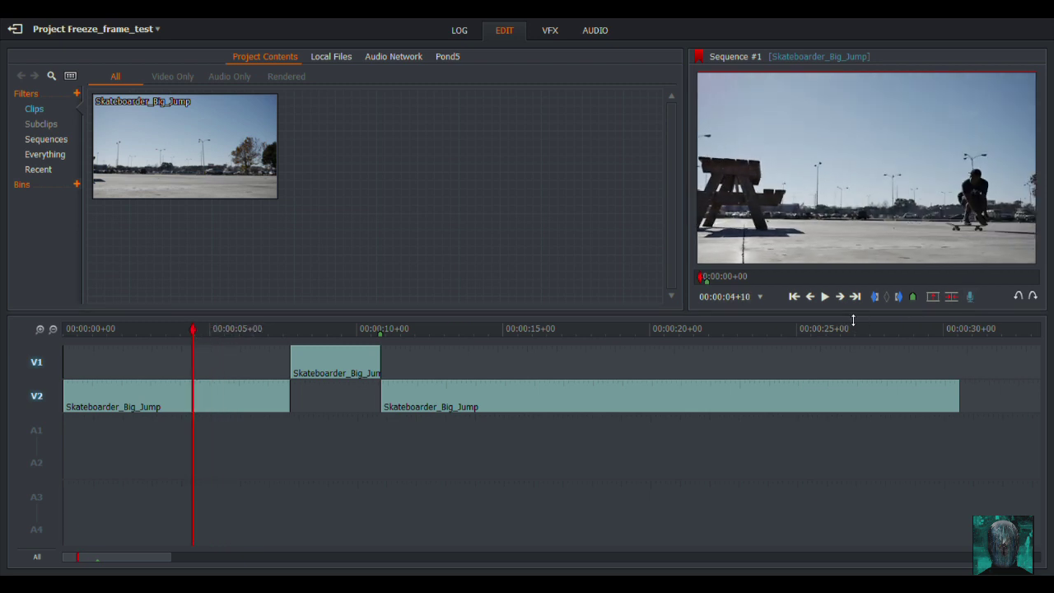
pyautogui.click(830, 303)
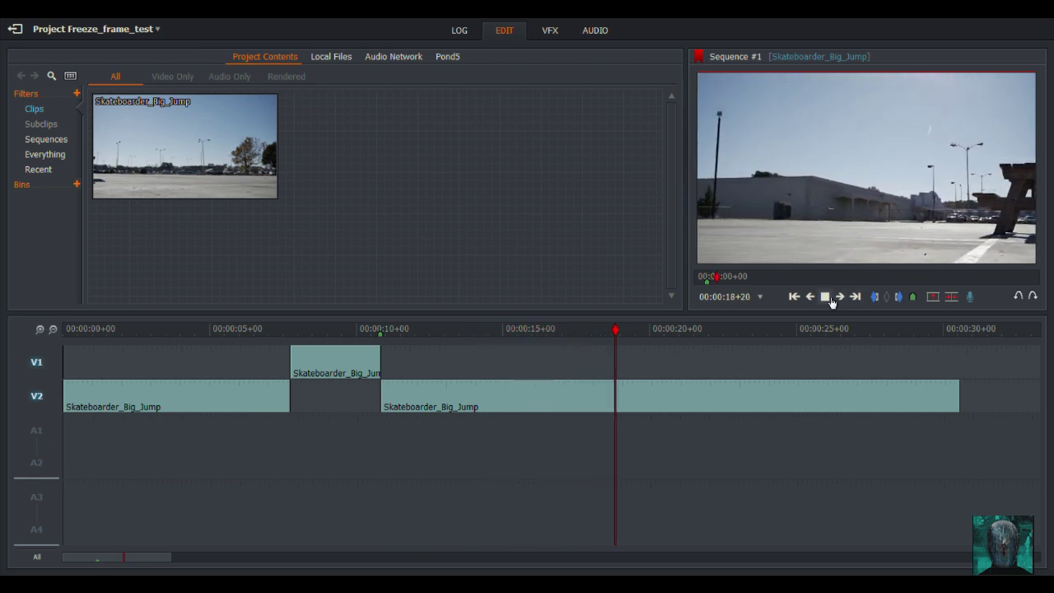
pyautogui.click(830, 299)
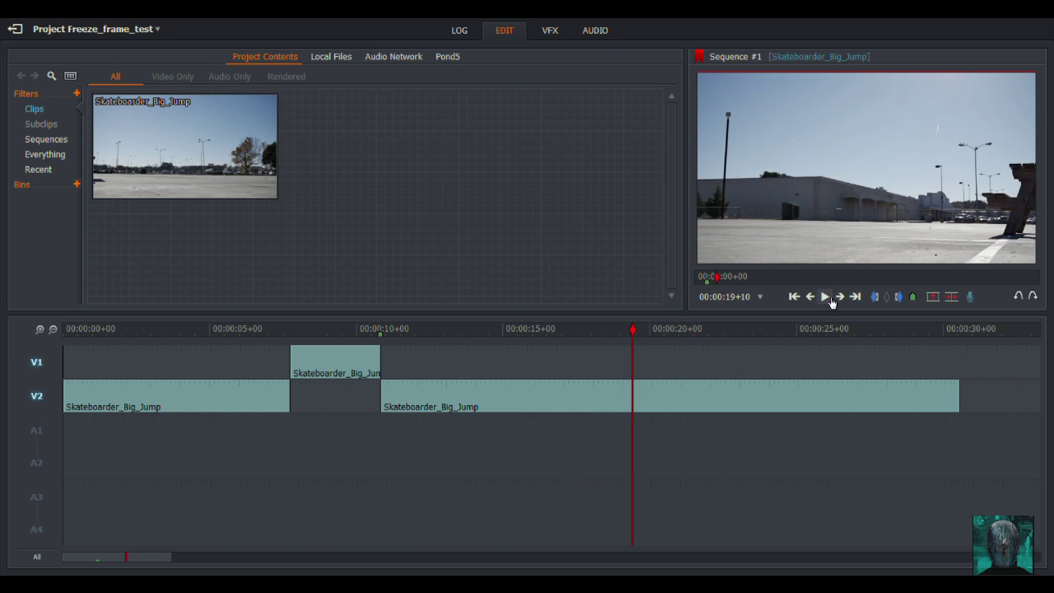